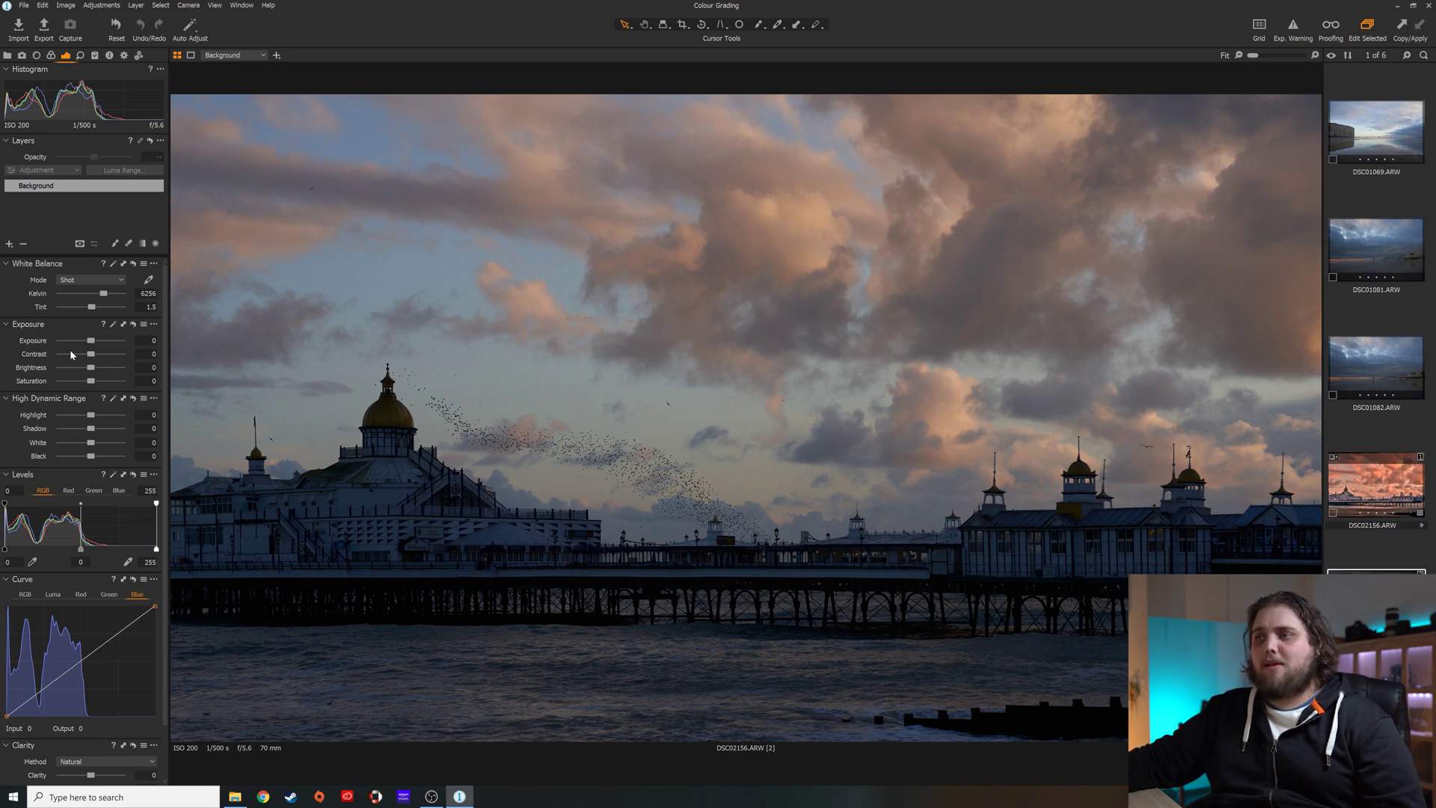
# Set the photo's Exposure to 0.73, Contrast to 12, Highlight to -100 and Shadow to 50.
pyautogui.moveTo(90, 340); pyautogui.dragTo(96, 341)
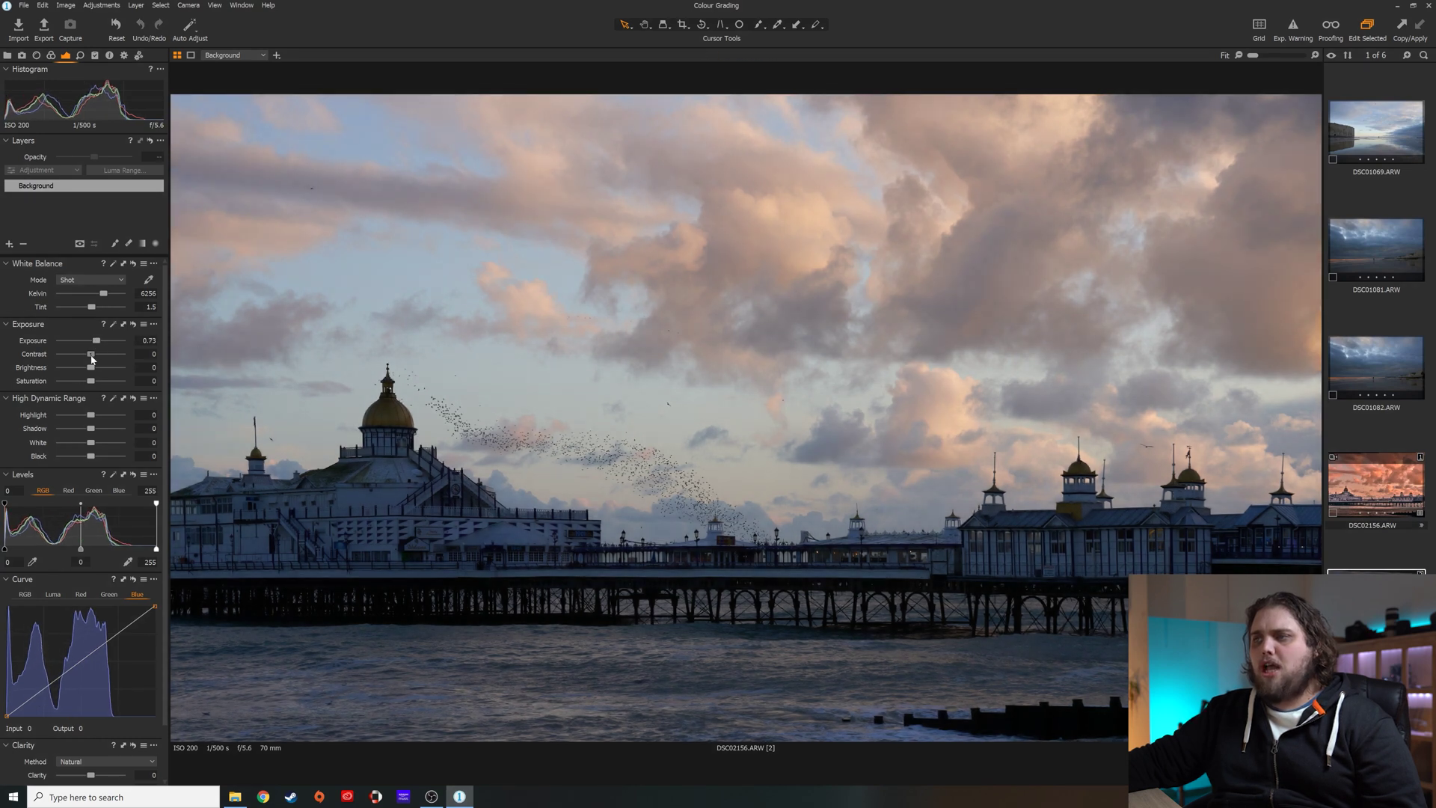
pyautogui.moveTo(91, 354); pyautogui.dragTo(97, 356)
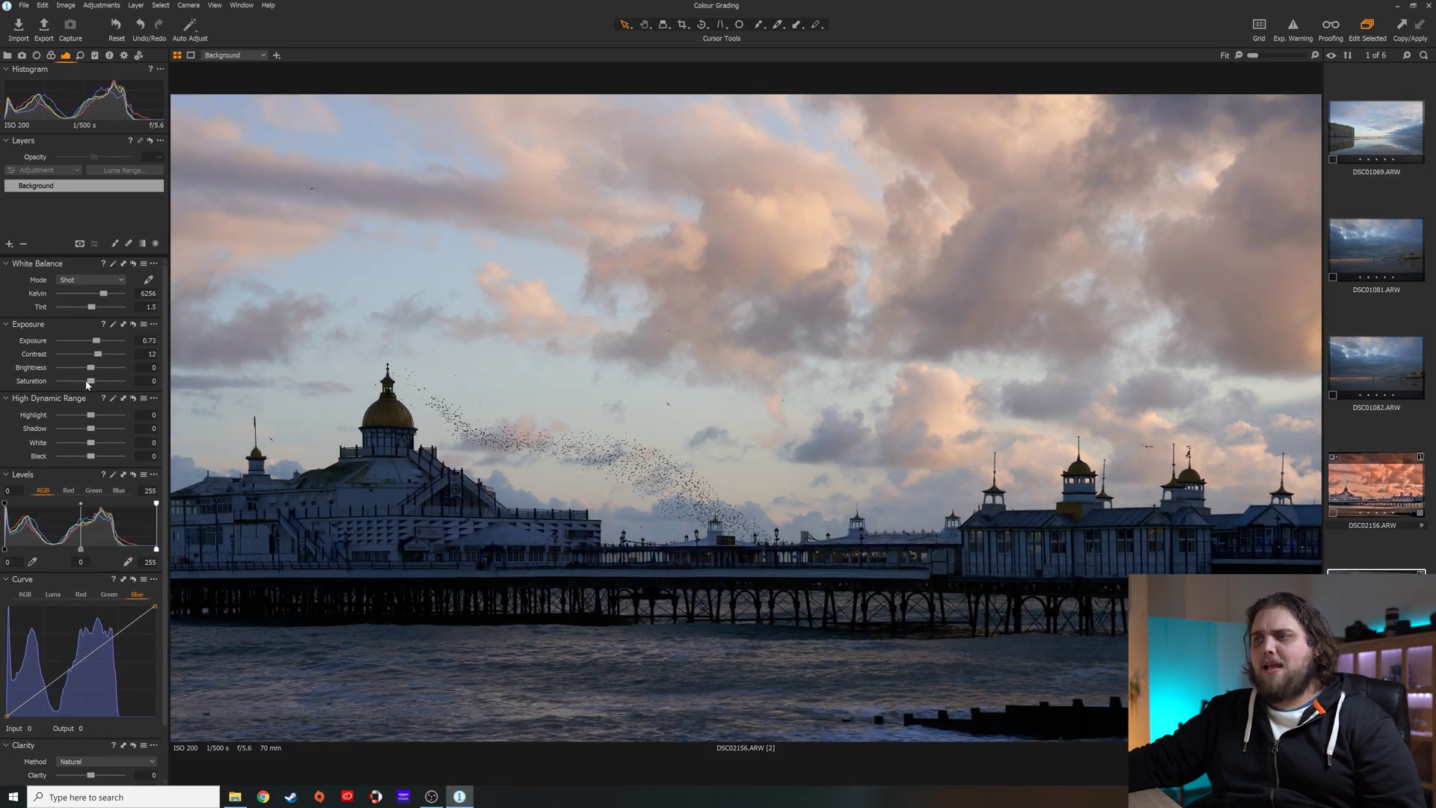
pyautogui.moveTo(91, 415); pyautogui.dragTo(66, 424)
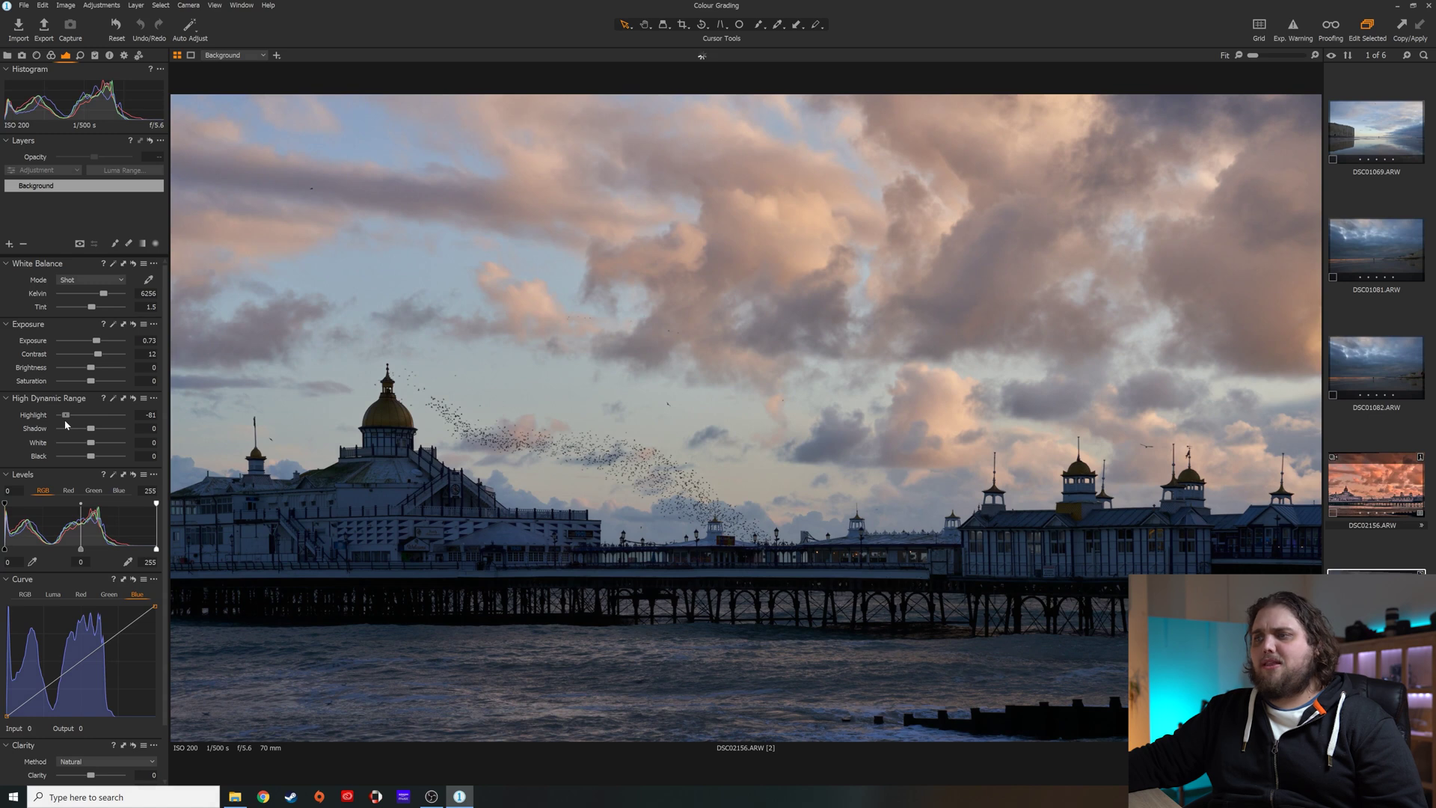
pyautogui.moveTo(91, 428); pyautogui.dragTo(104, 432)
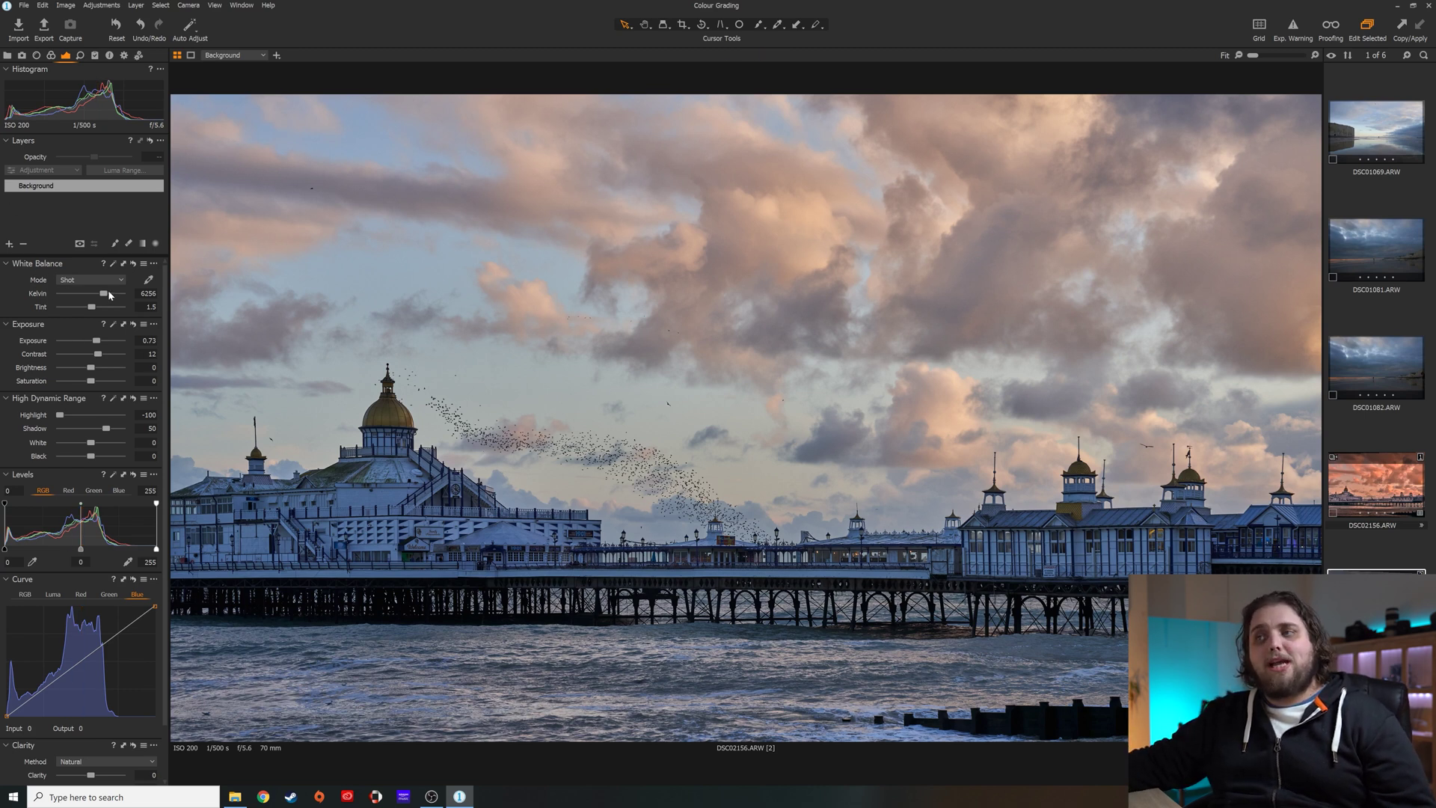
# Set a custom, warmer white balance by sampling a neutral spot on the pier building with the white balance picker.
pyautogui.moveTo(106, 298); pyautogui.dragTo(120, 299)
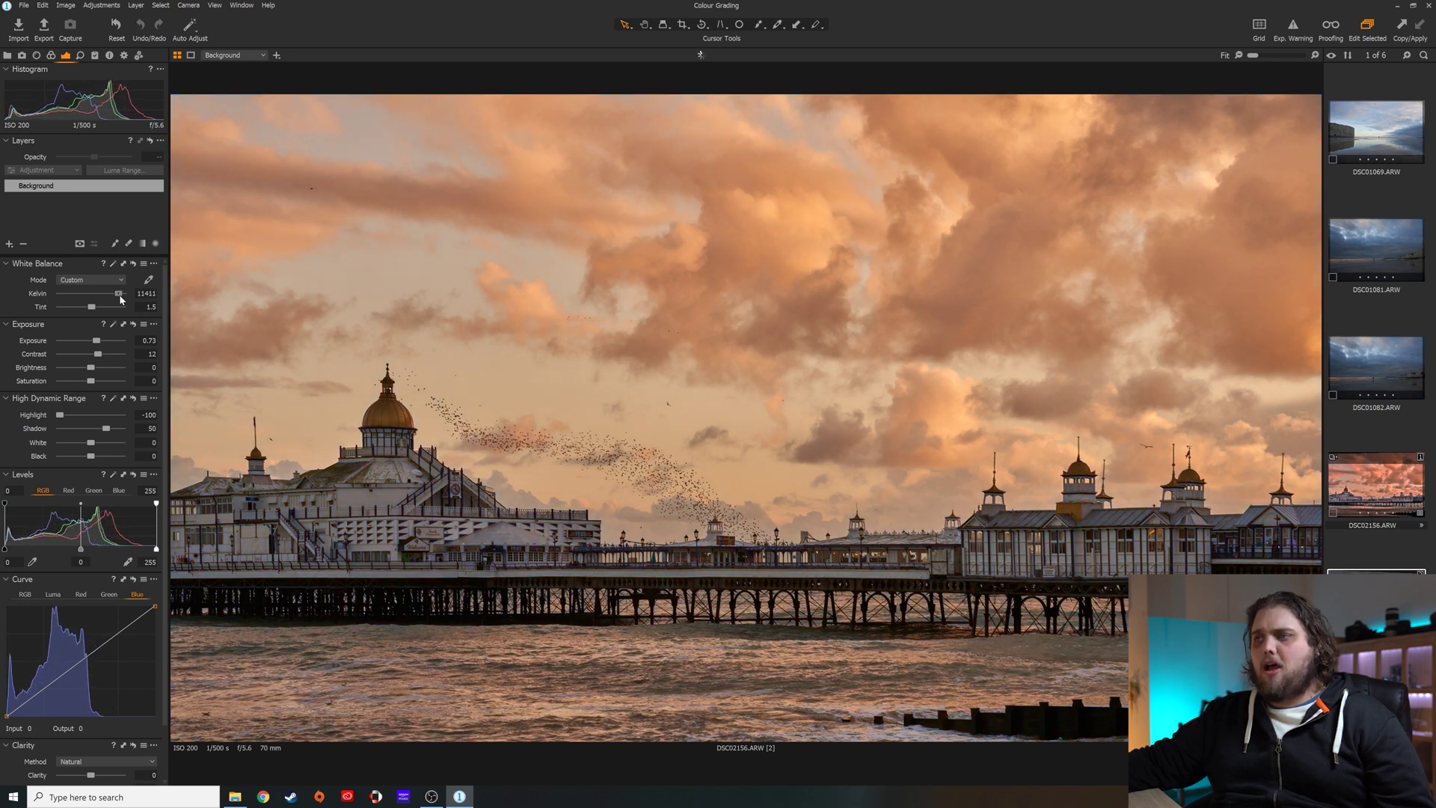
pyautogui.doubleClick(118, 294)
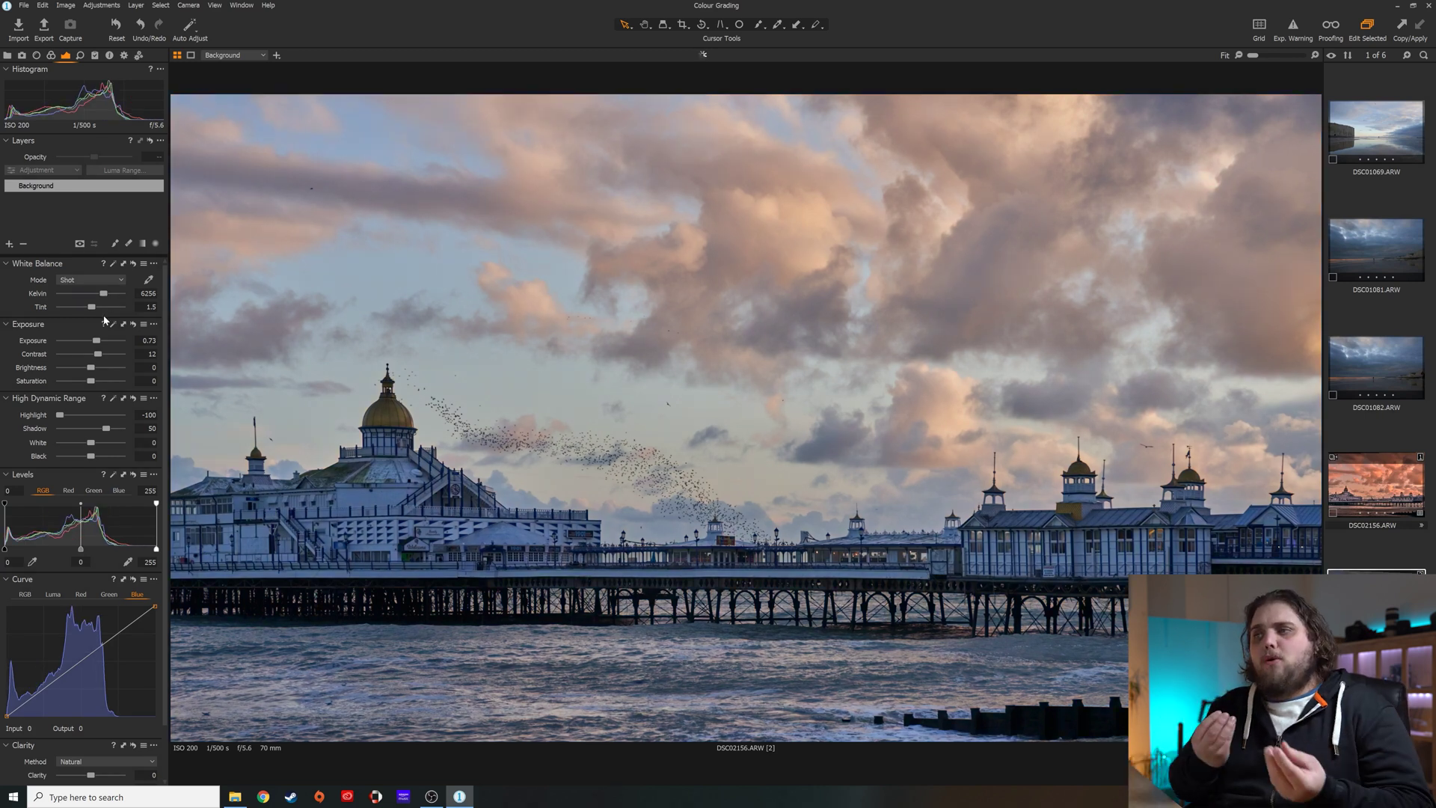
pyautogui.click(148, 281)
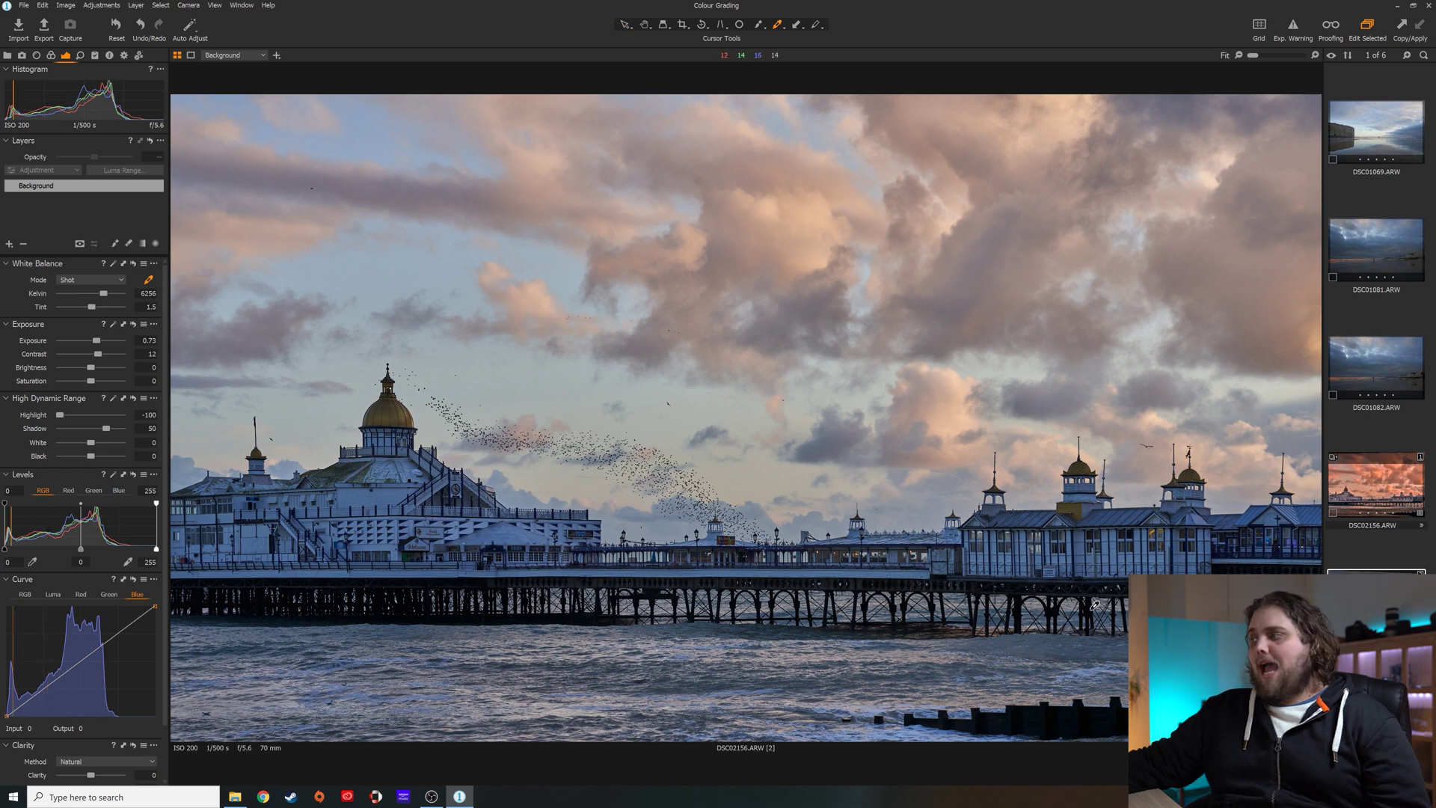
pyautogui.click(1118, 551)
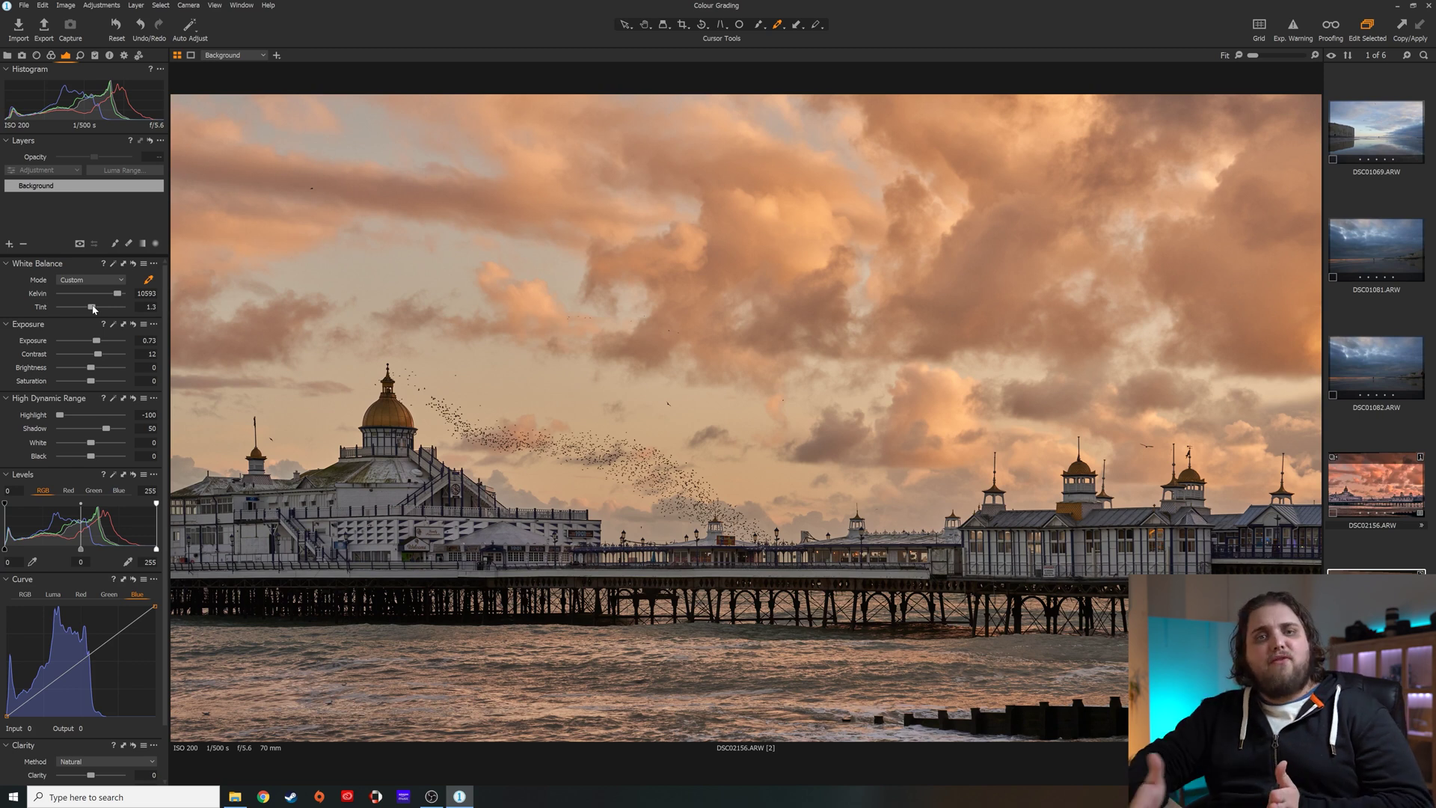
# In the basic Color Editor, shift the orange hue to about -3.3 and boost its saturation; set yellow to hue -2.5, saturation 14.5.
pyautogui.click(52, 56)
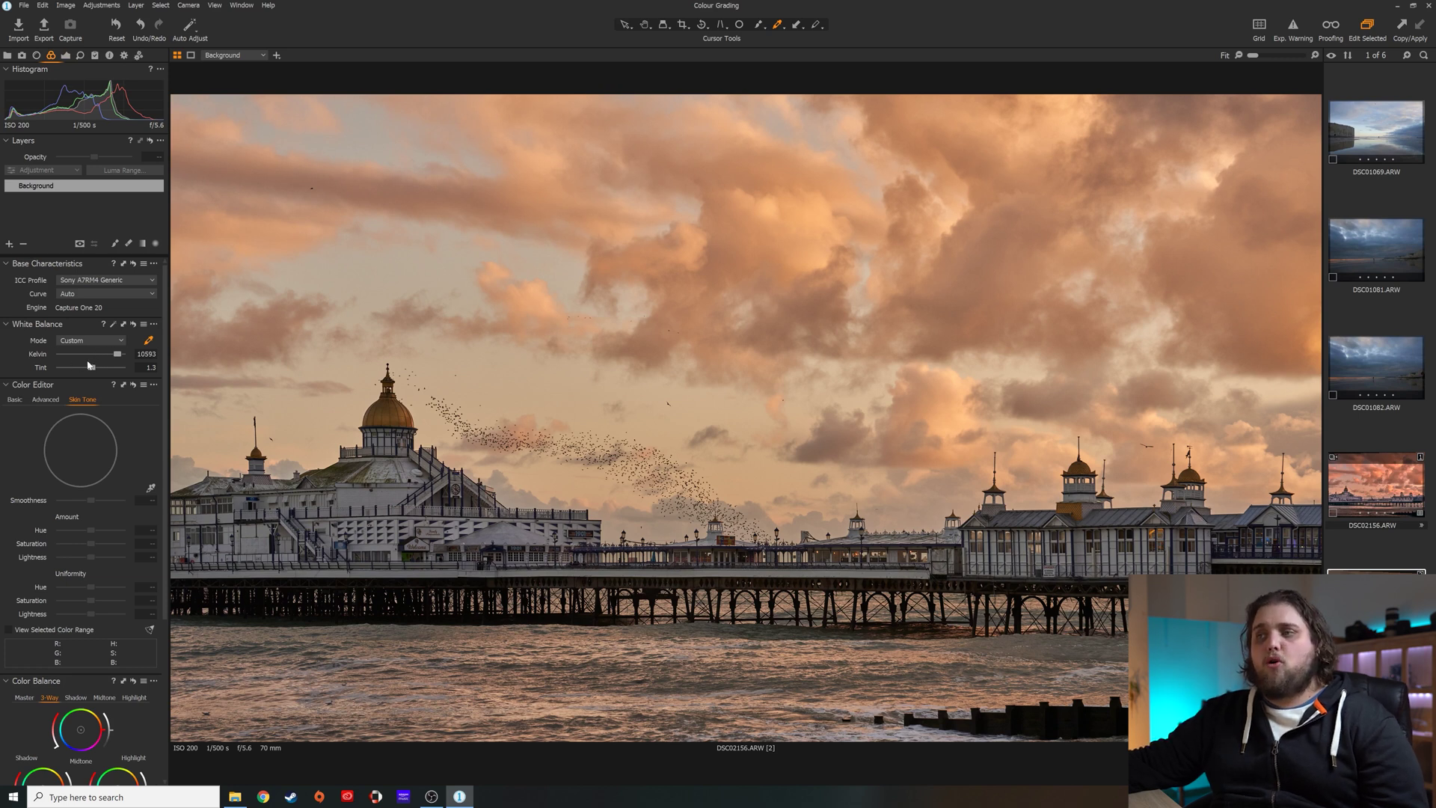
pyautogui.click(23, 402)
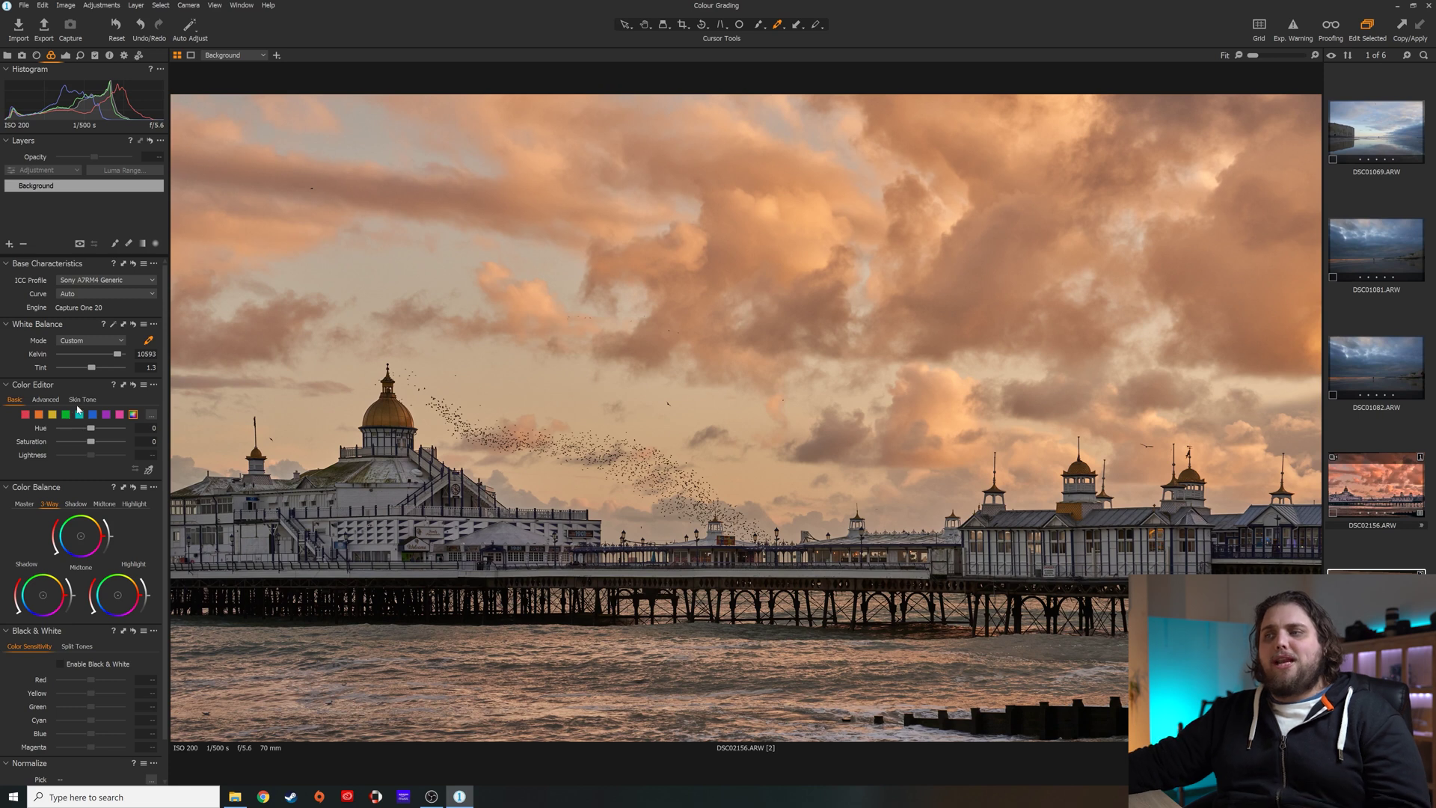
pyautogui.click(41, 415)
pyautogui.moveTo(94, 436); pyautogui.dragTo(86, 433)
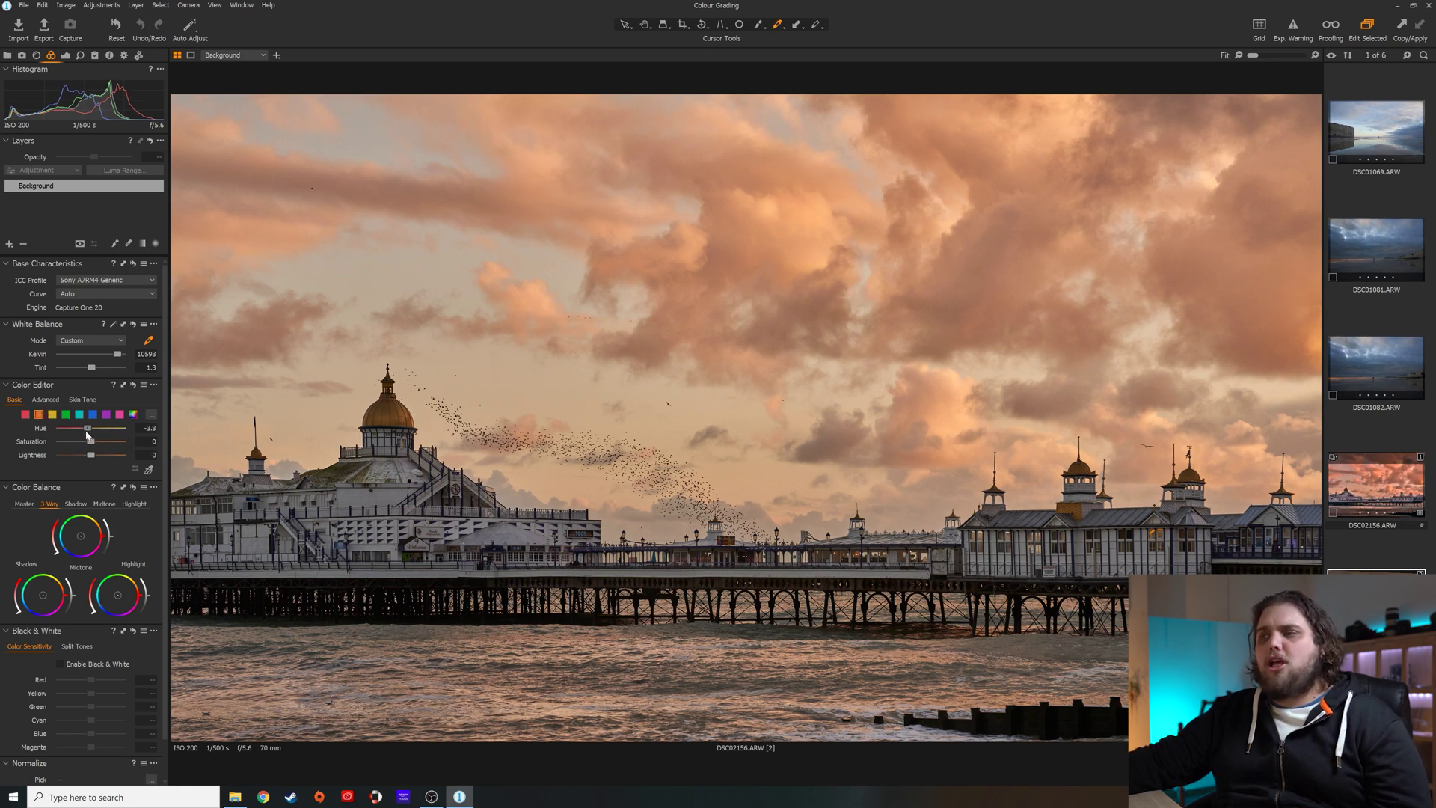
pyautogui.moveTo(90, 441); pyautogui.dragTo(96, 446)
pyautogui.click(54, 416)
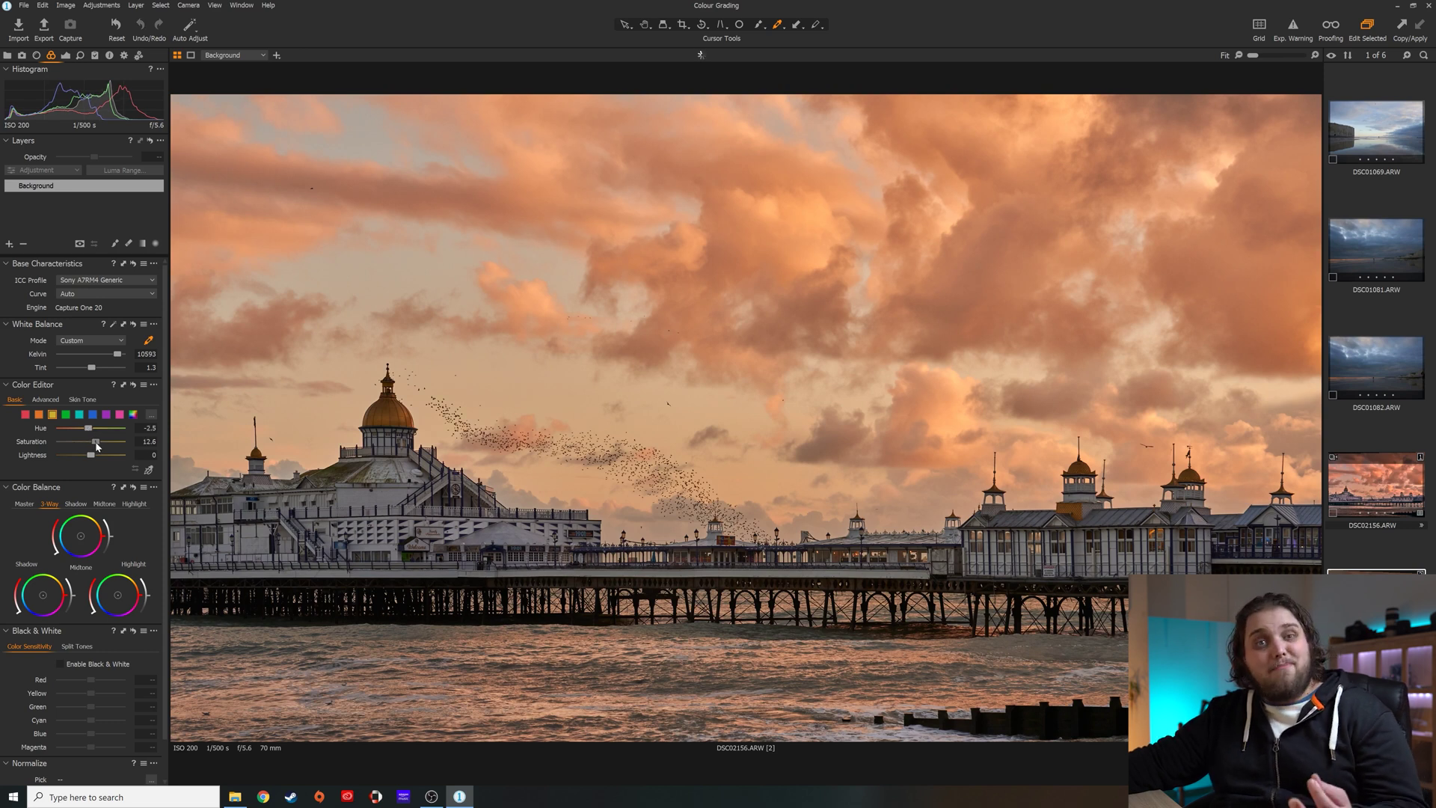
pyautogui.moveTo(96, 446); pyautogui.dragTo(97, 446)
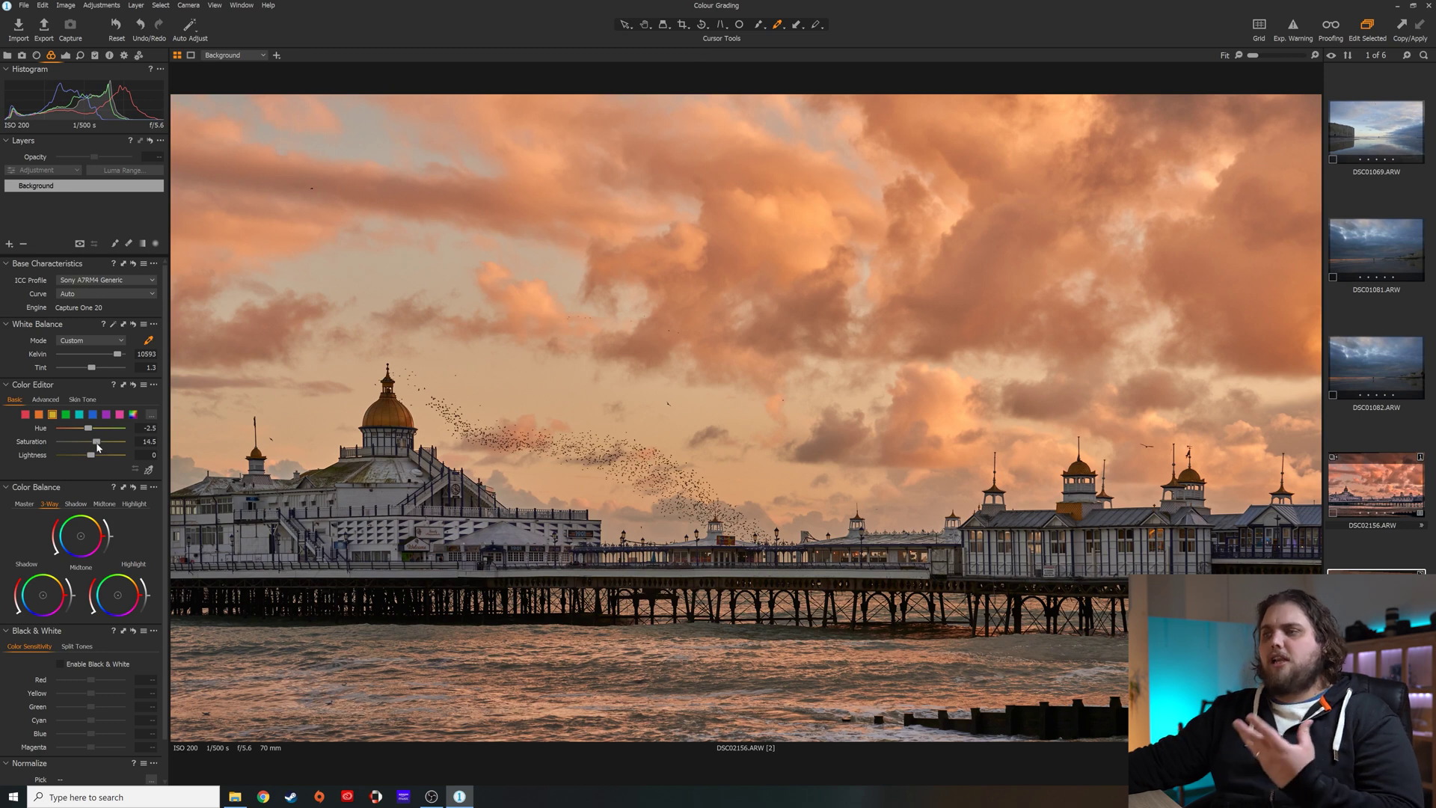
# Set the cyan range's hue to 4 and the blue range's hue to -4 with saturation 12.6.
pyautogui.click(80, 415)
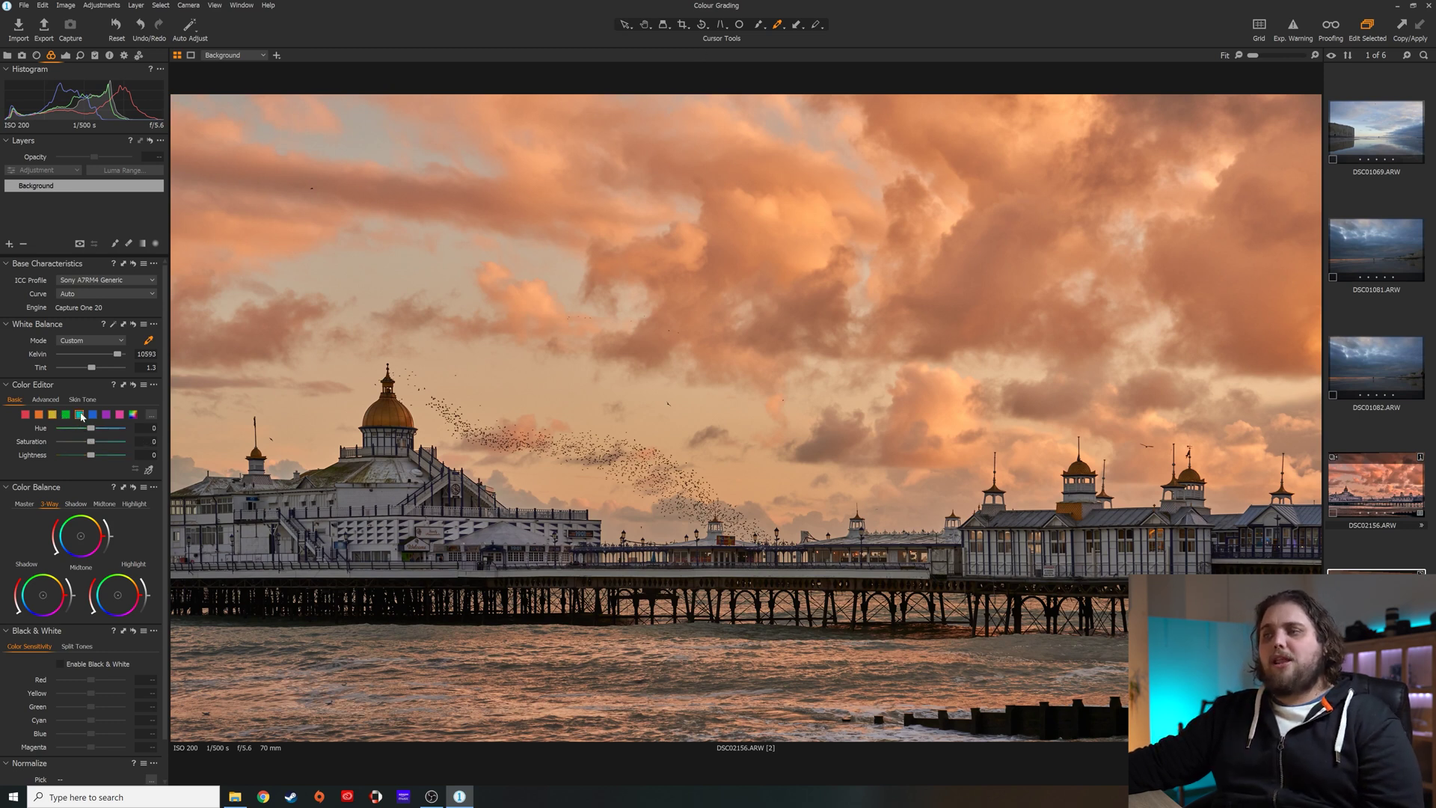
pyautogui.moveTo(99, 428); pyautogui.dragTo(98, 430)
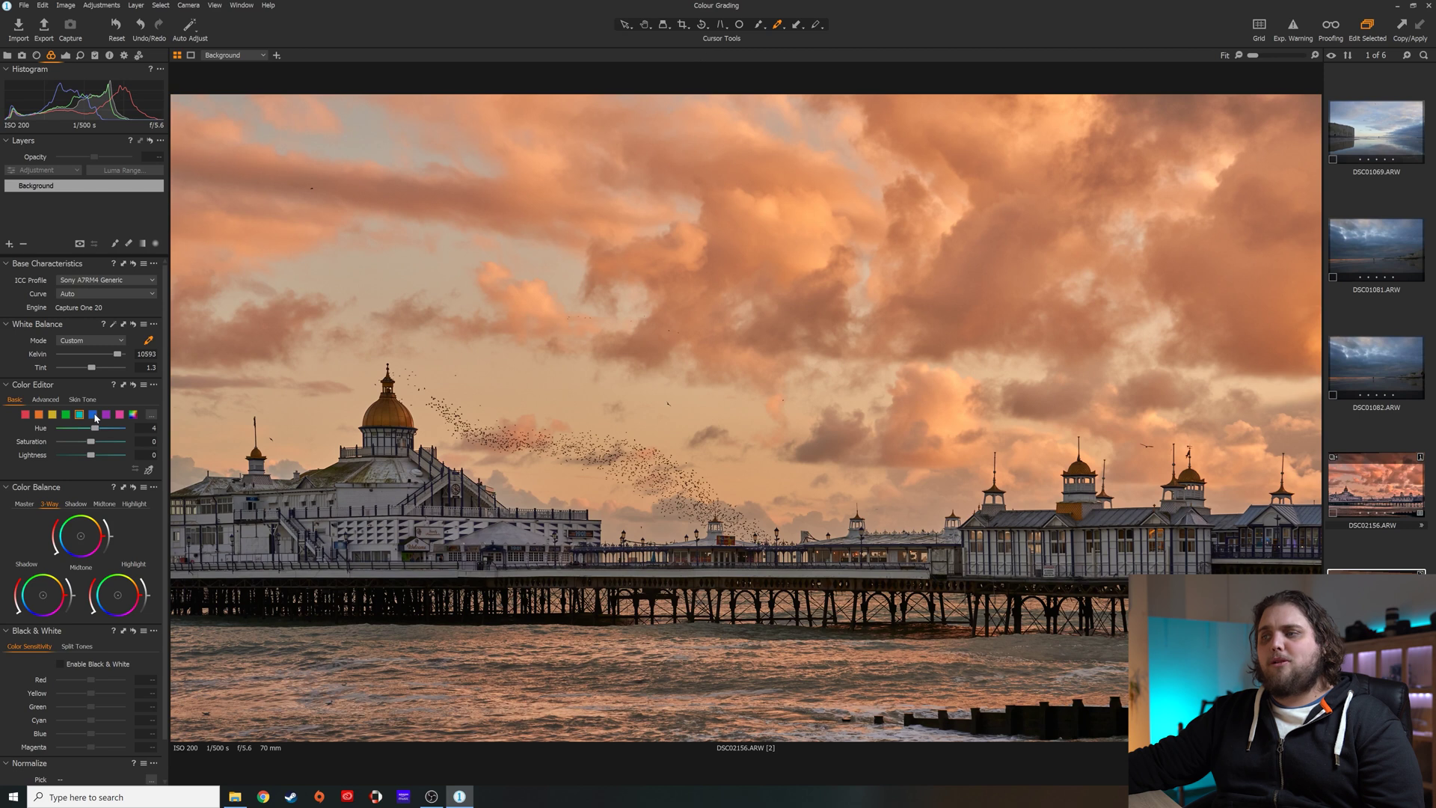
pyautogui.click(93, 414)
pyautogui.moveTo(91, 428); pyautogui.dragTo(96, 442)
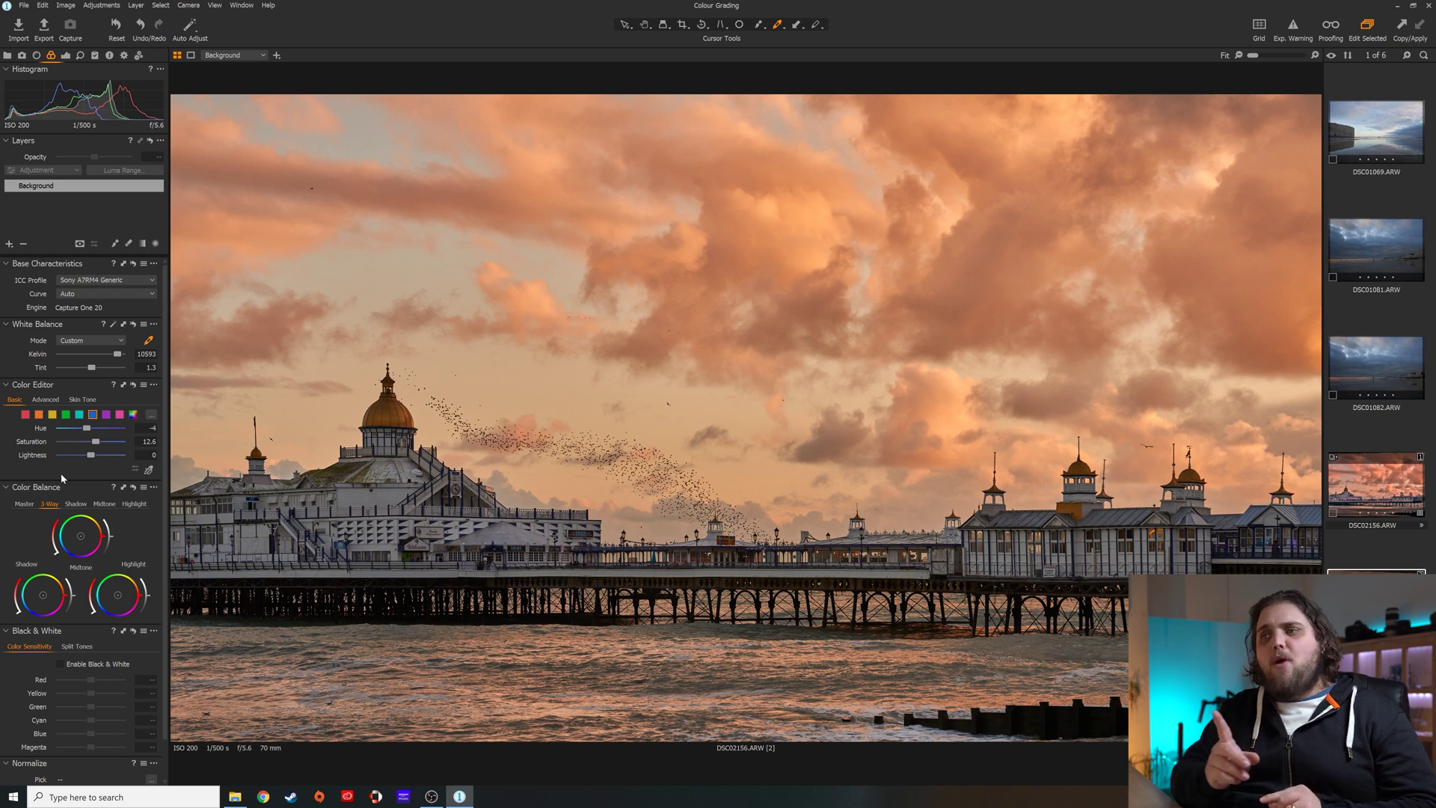
# Create an advanced Color Editor correction by sampling the orange cloud colour in the upper sky.
pyautogui.click(45, 400)
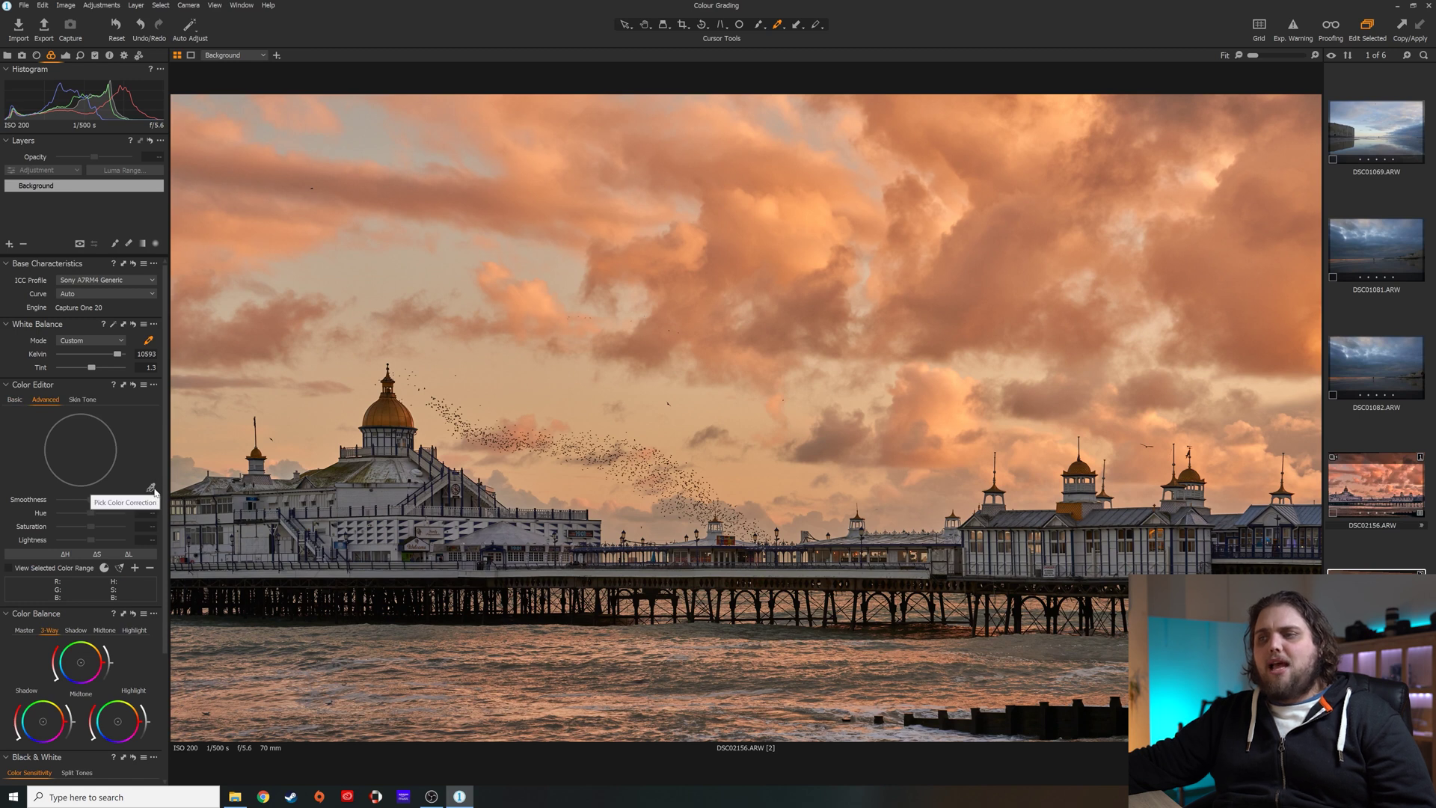
pyautogui.click(151, 489)
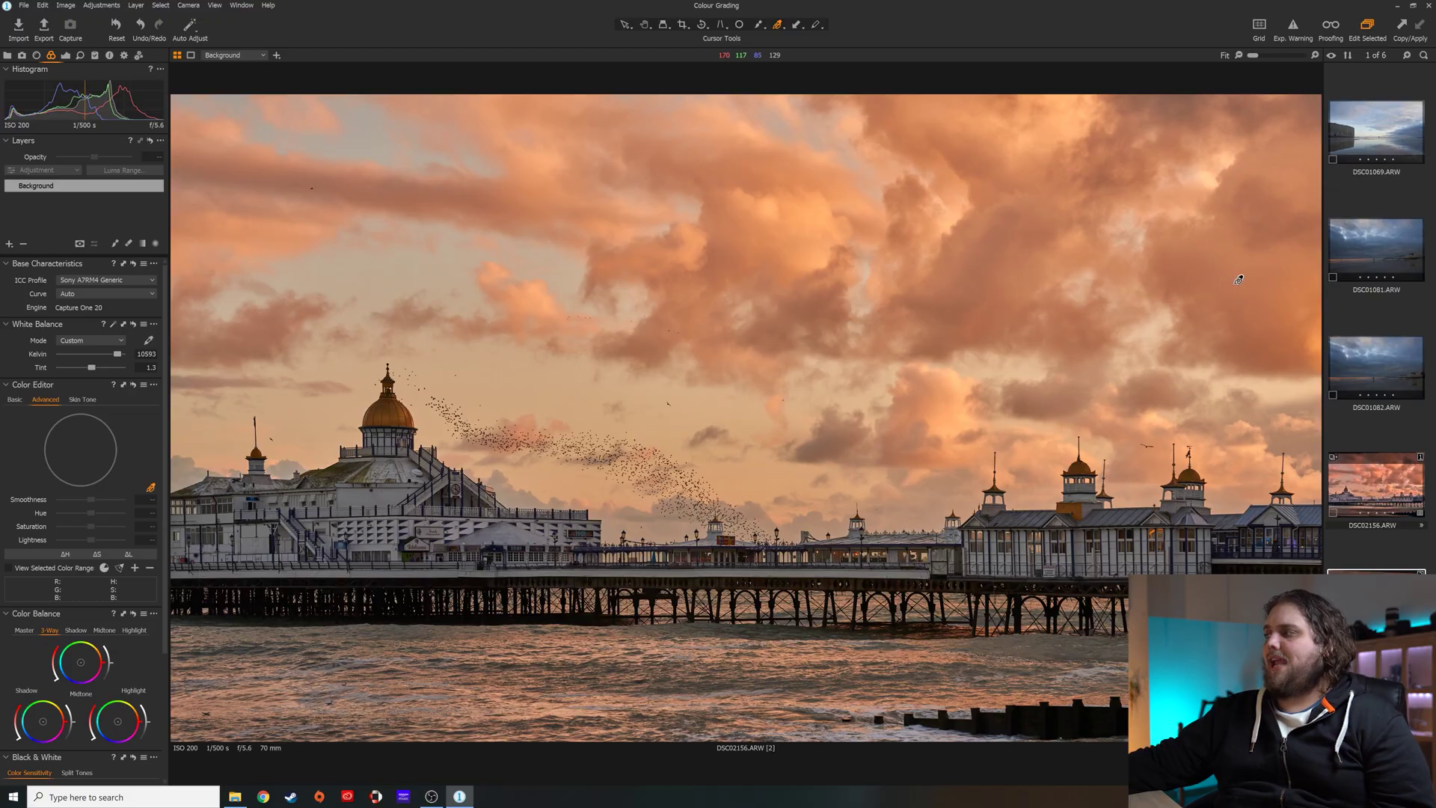
pyautogui.click(1238, 279)
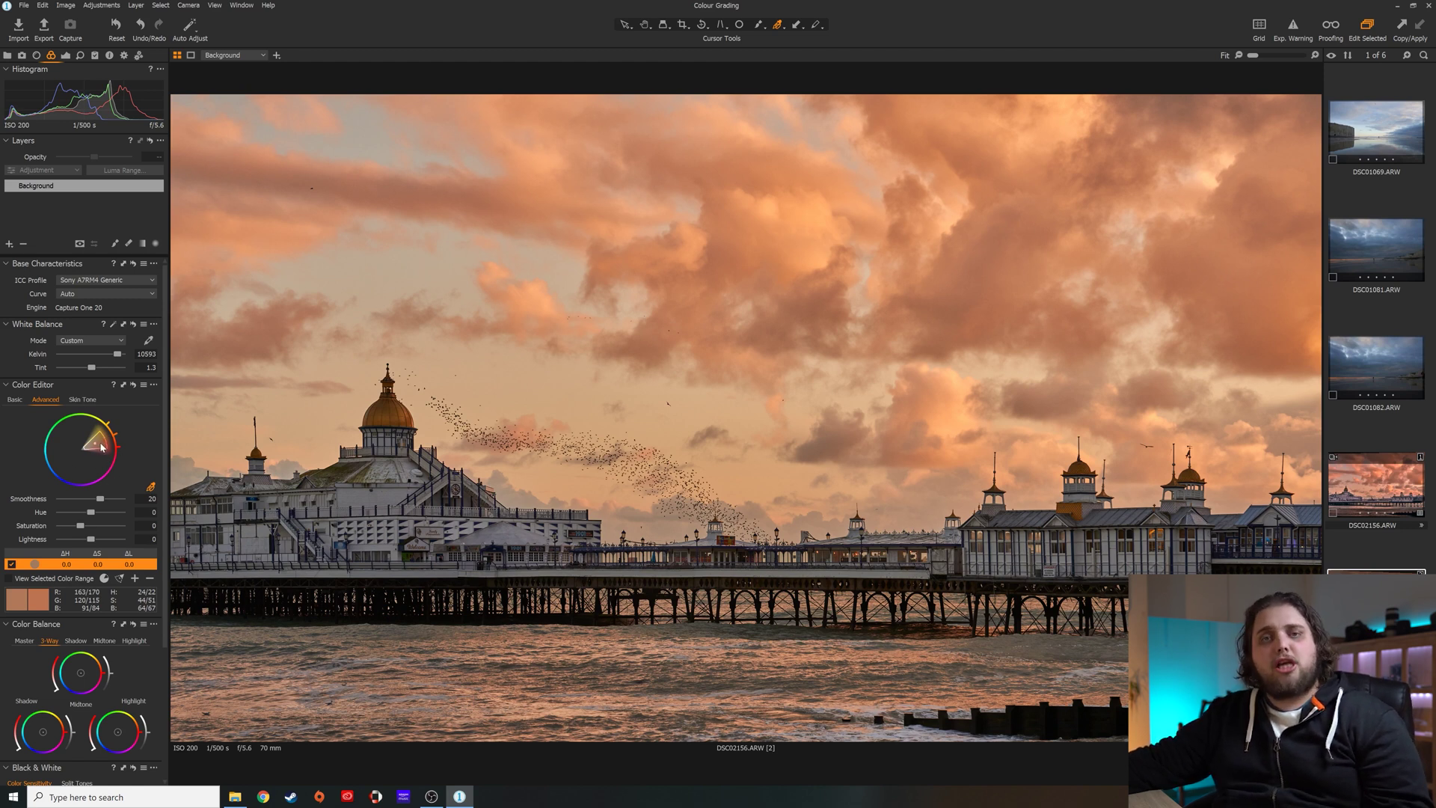
# Try widening the sampled colour range on the colour wheel and shifting its hue, and revert both changes.
pyautogui.moveTo(92, 441); pyautogui.dragTo(68, 411)
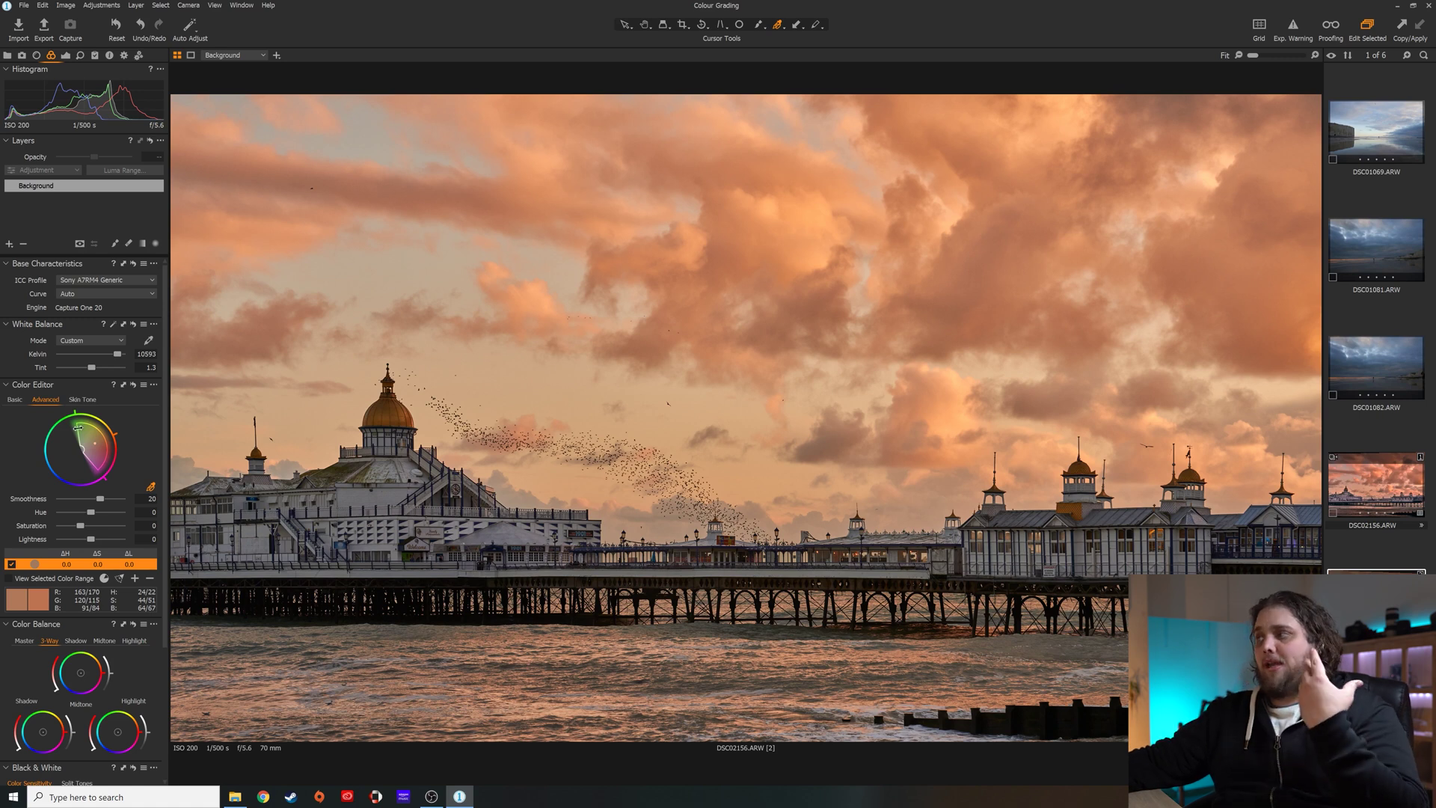
pyautogui.hotkey('ctrl', 'z')
pyautogui.hotkey('ctrl', 'z')
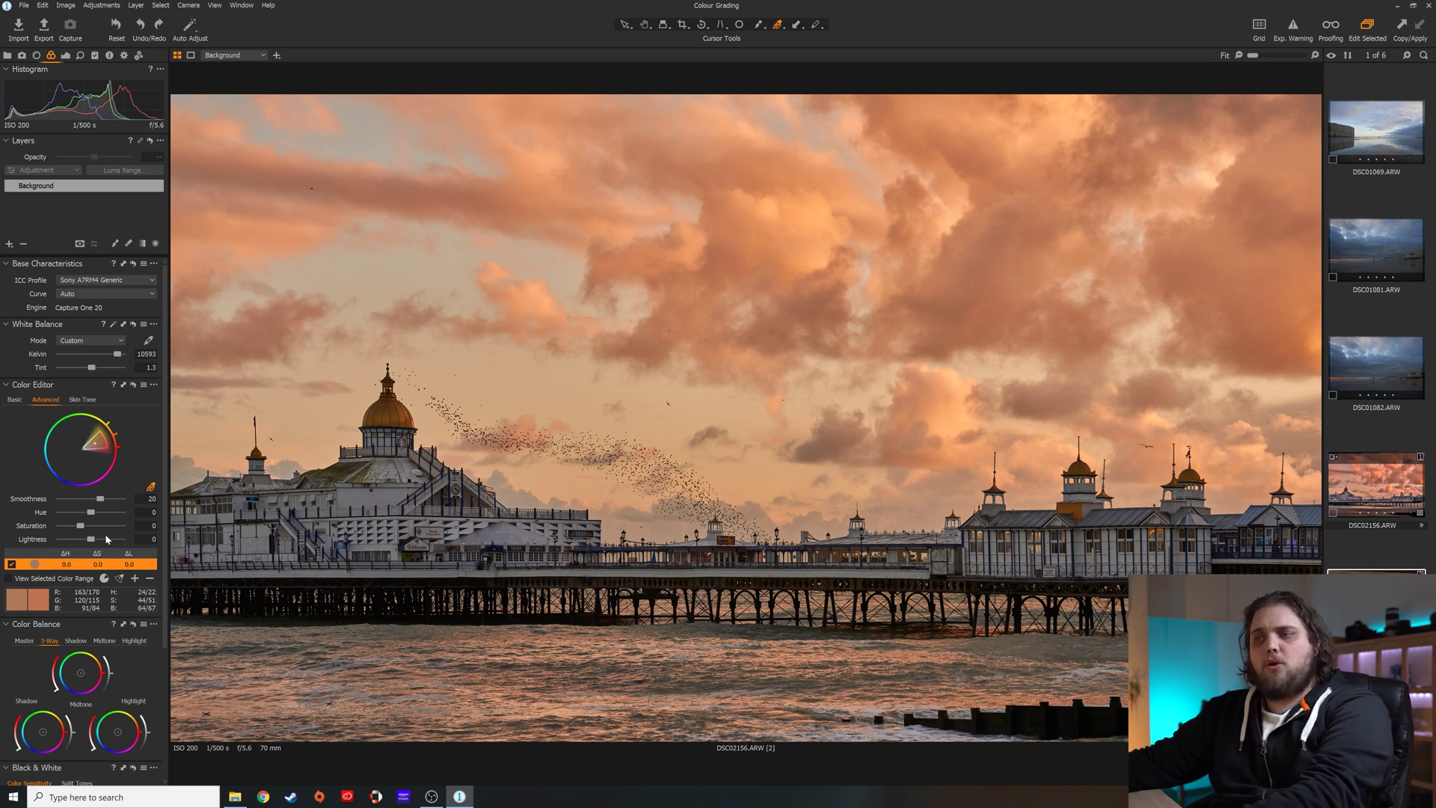
pyautogui.moveTo(91, 515)
pyautogui.mouseDown()
pyautogui.moveTo(64, 515)
pyautogui.moveTo(109, 513)
pyautogui.mouseUp()
pyautogui.doubleClick(110, 513)
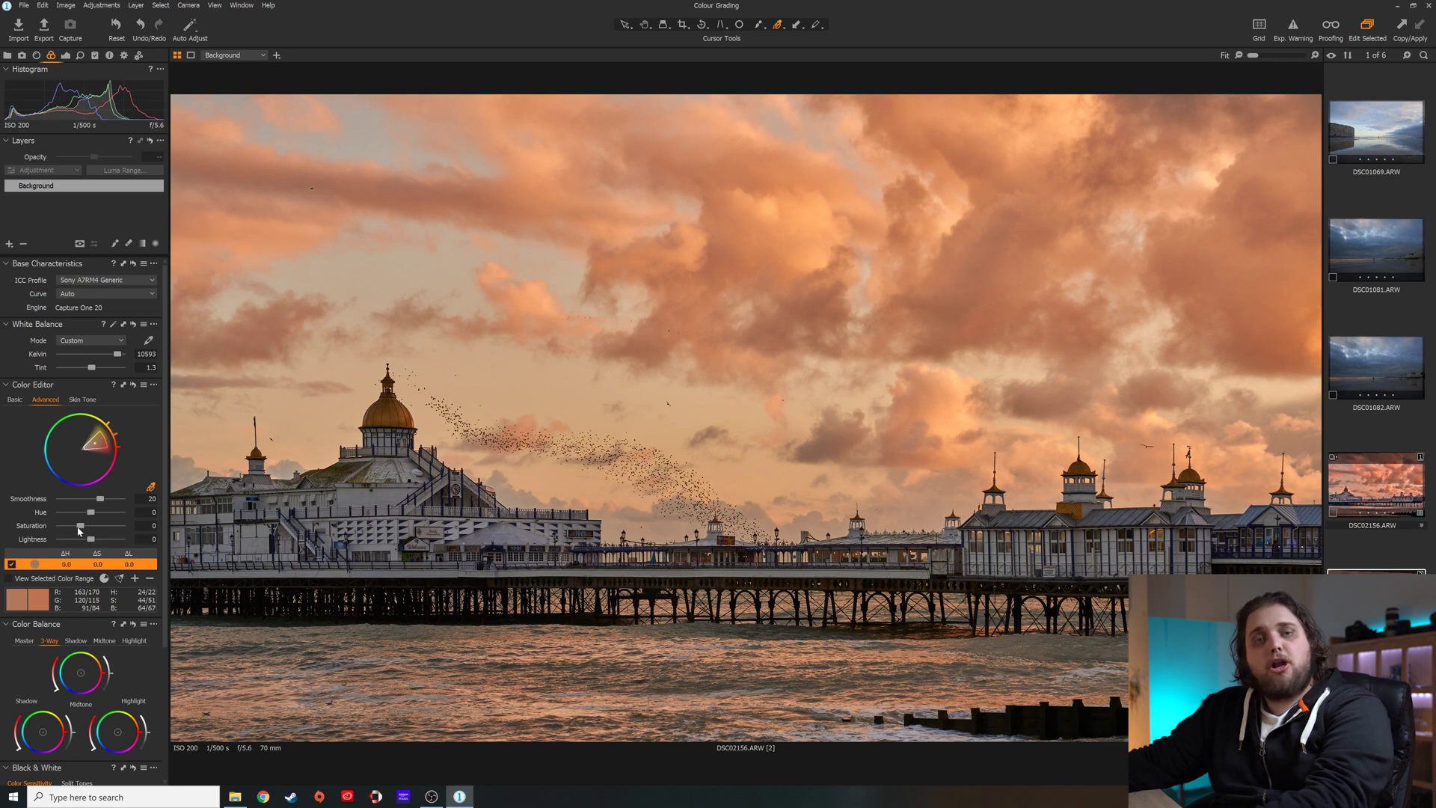
# Set the saturation of the sampled orange cloud range to 20.
pyautogui.moveTo(78, 530); pyautogui.dragTo(85, 529)
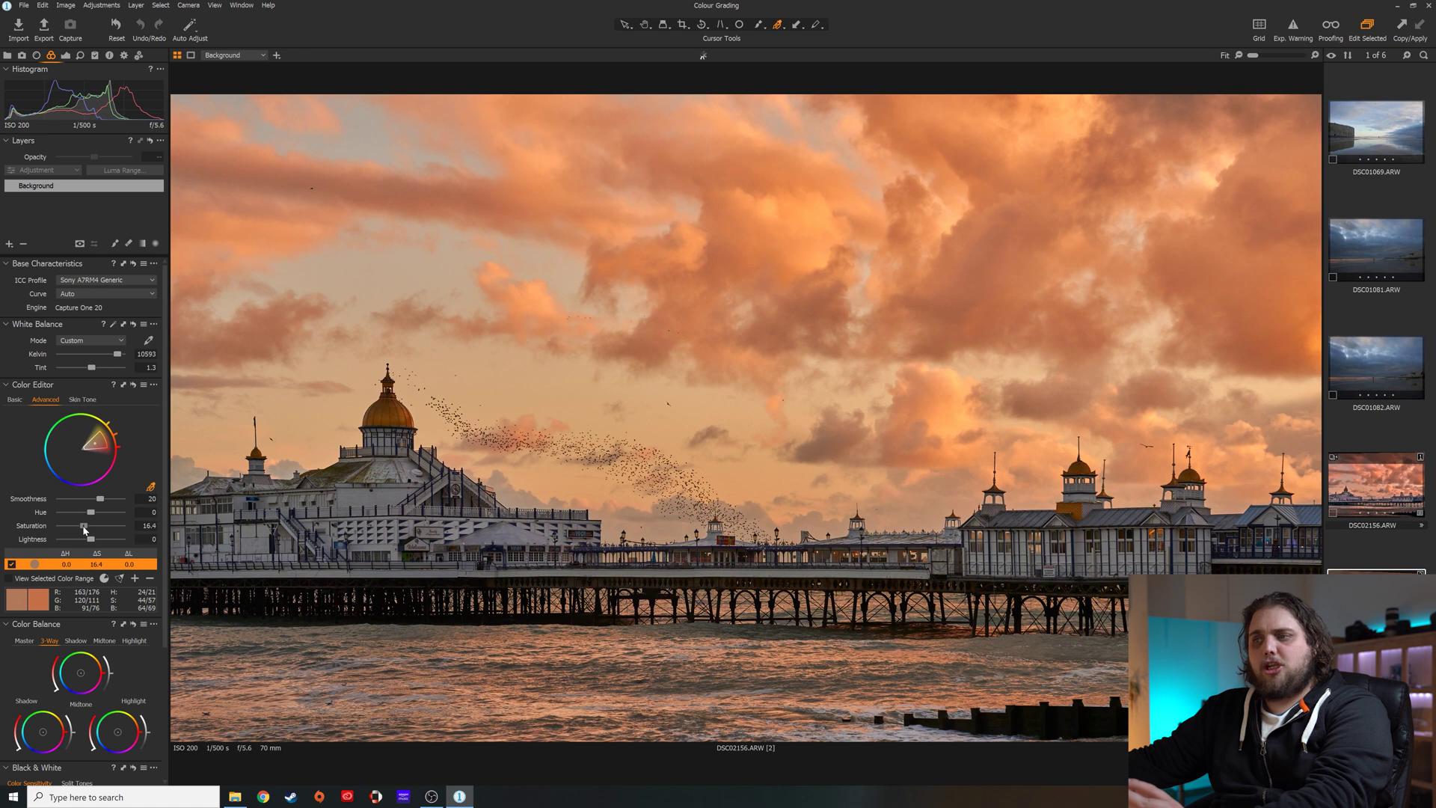
pyautogui.moveTo(85, 529); pyautogui.dragTo(80, 525)
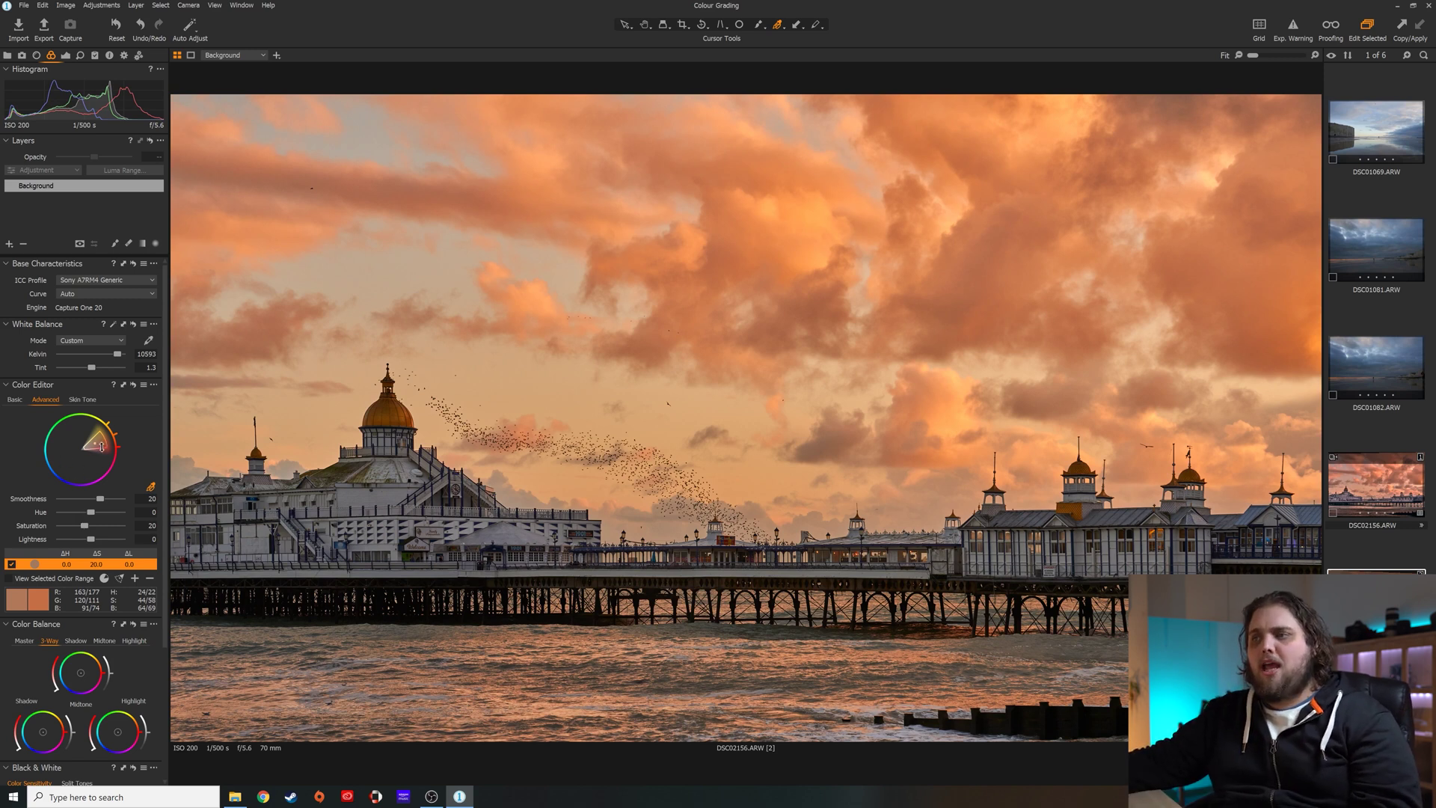
pyautogui.moveTo(102, 446); pyautogui.dragTo(100, 440)
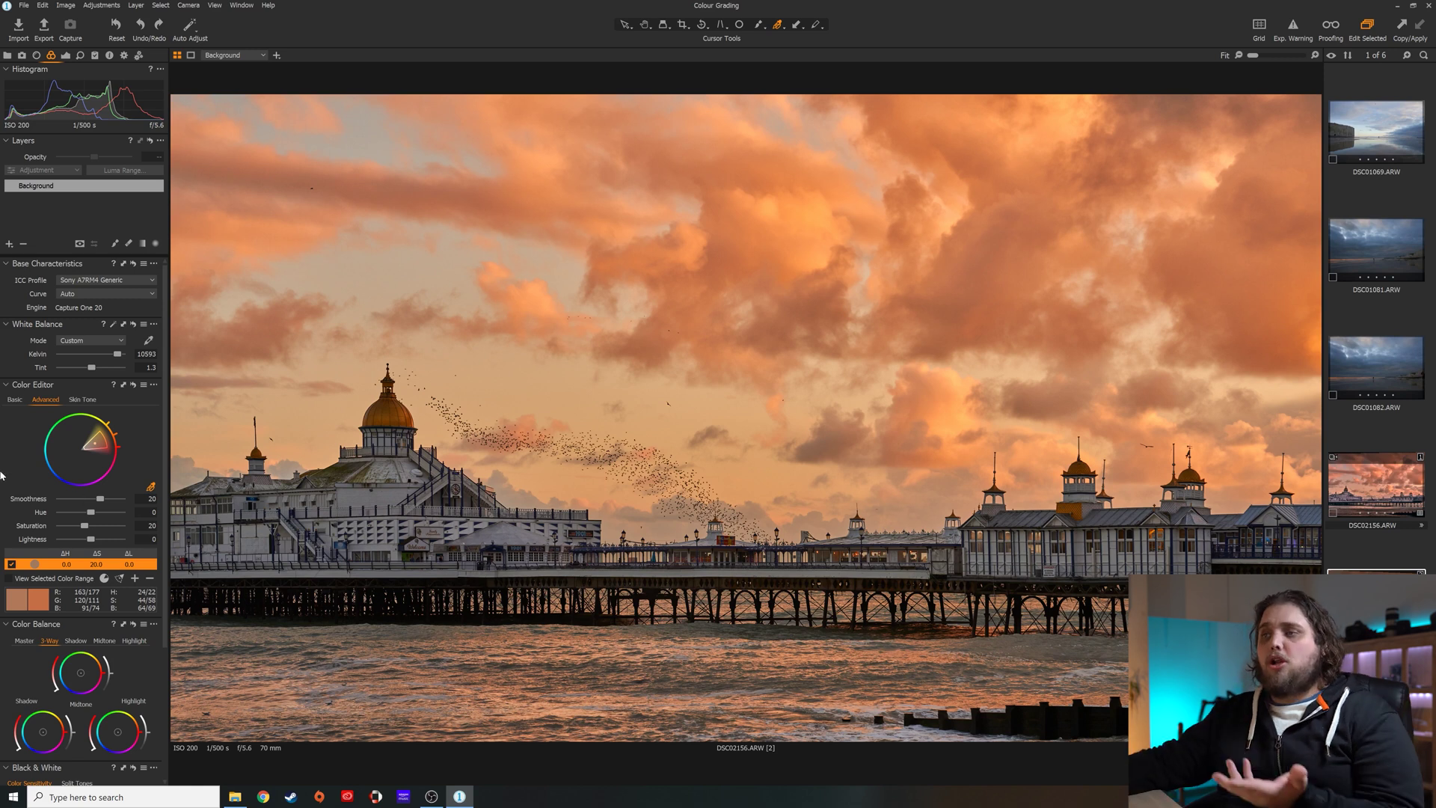
# Try a strong orange tint with the Master Color Balance wheel and return it close to neutral.
pyautogui.click(81, 399)
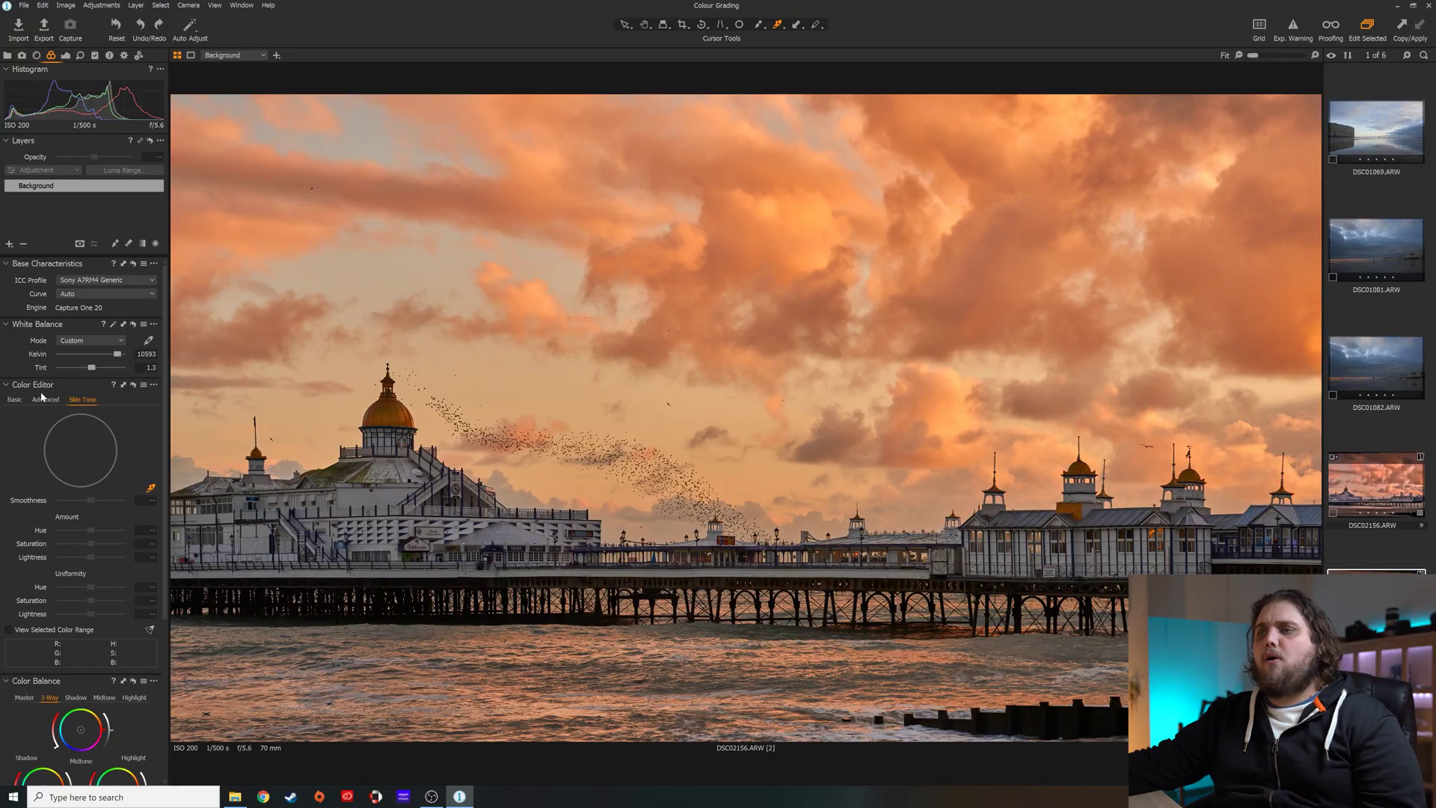
pyautogui.click(22, 402)
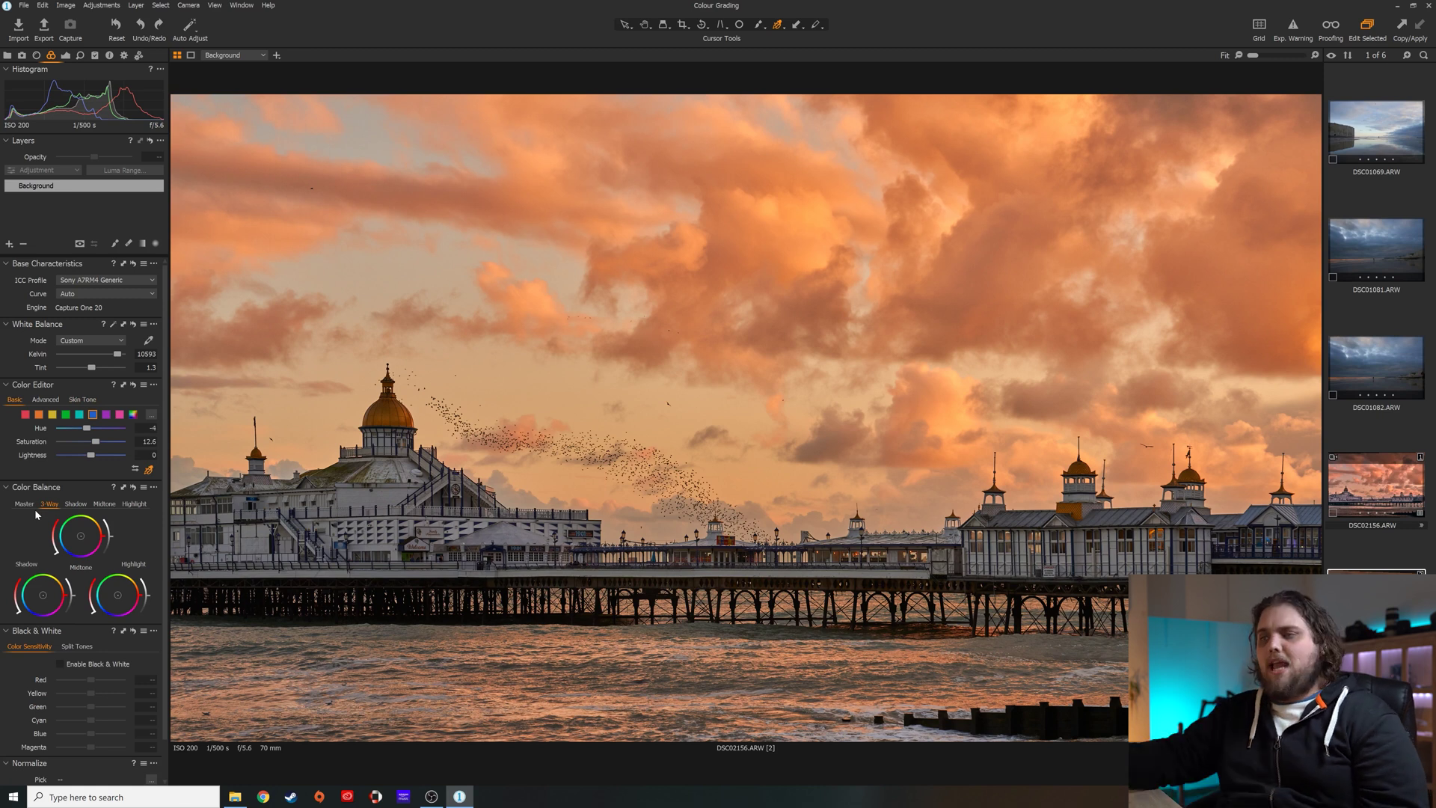
pyautogui.scroll(-1, 22, 448)
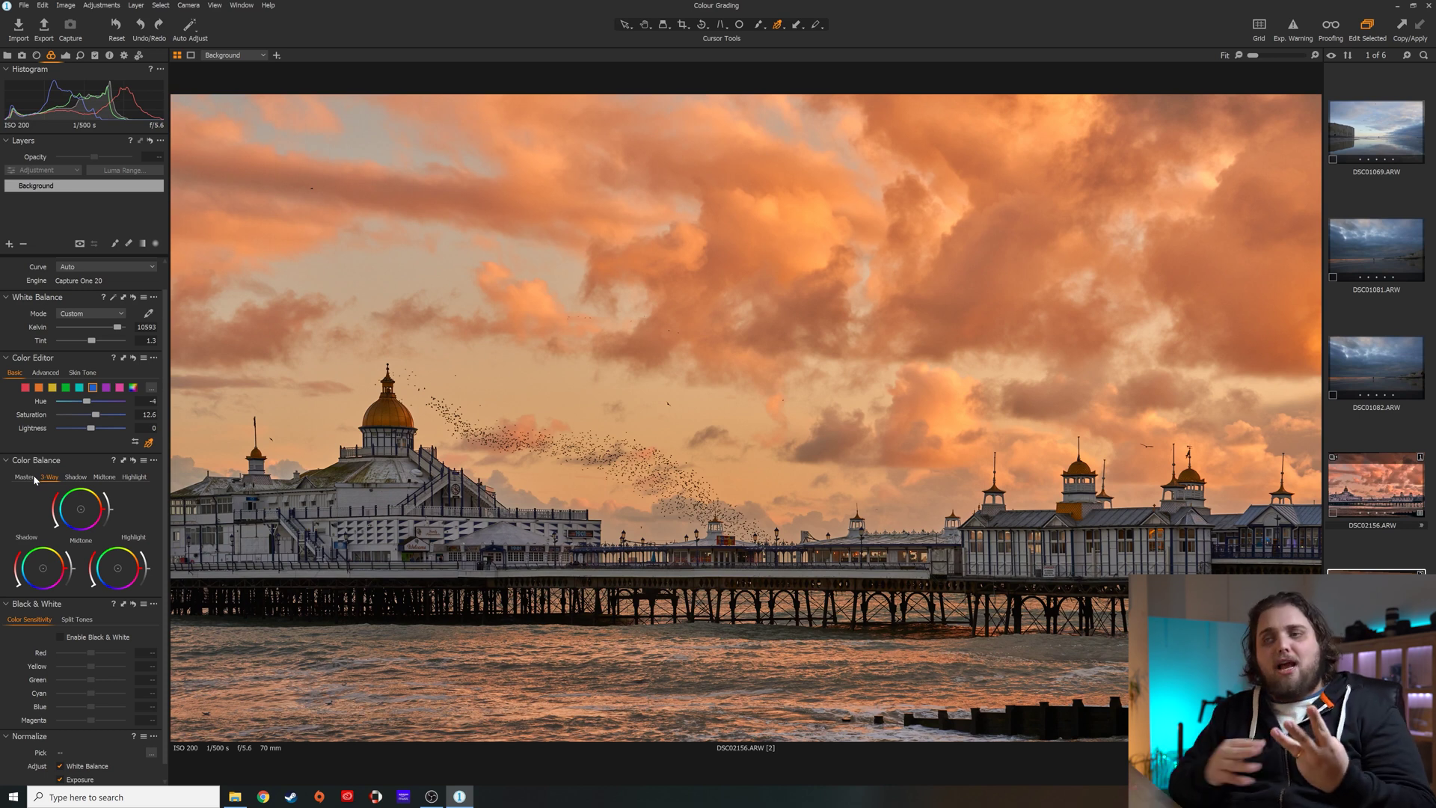
pyautogui.click(23, 477)
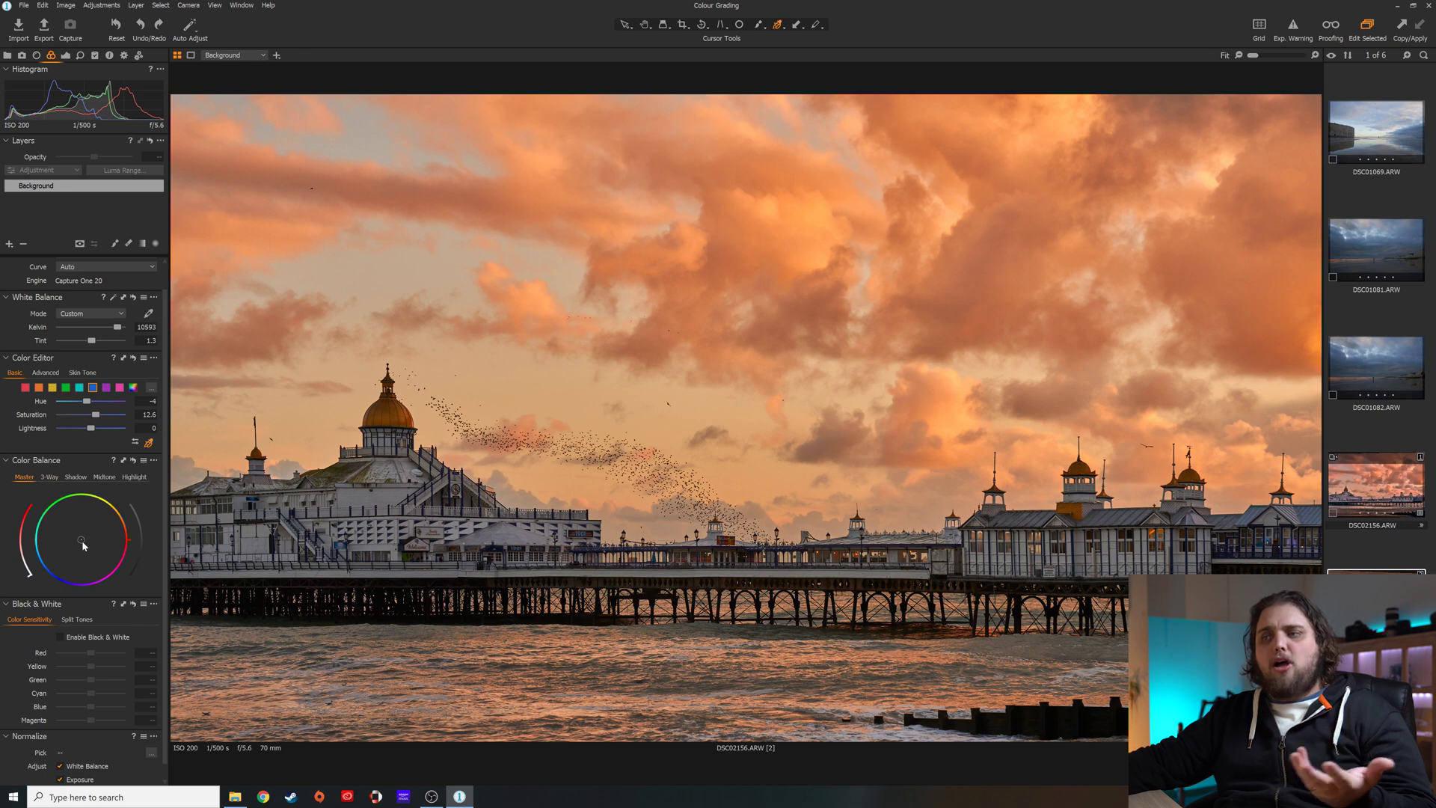
pyautogui.moveTo(82, 539); pyautogui.dragTo(111, 526)
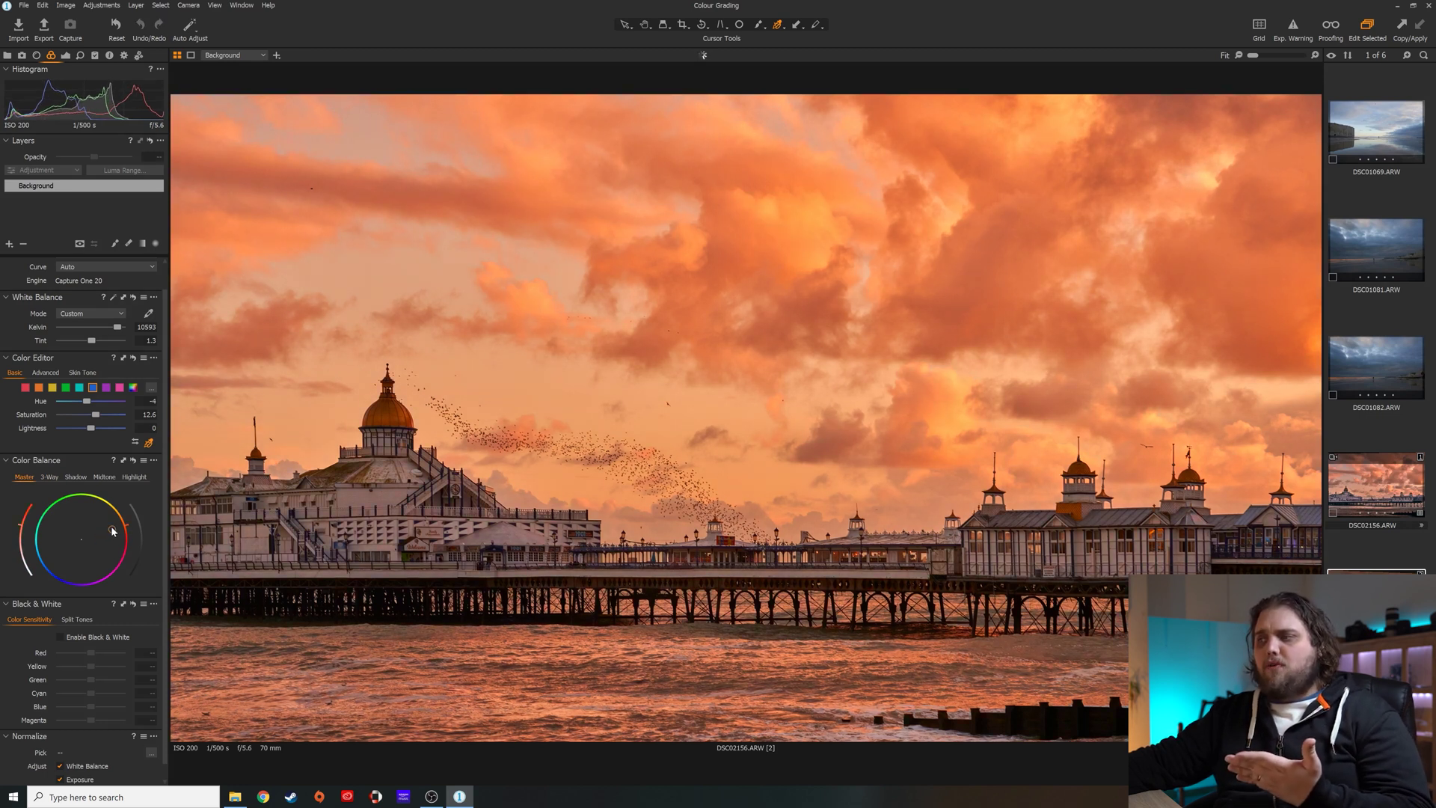
pyautogui.moveTo(112, 531); pyautogui.dragTo(79, 536)
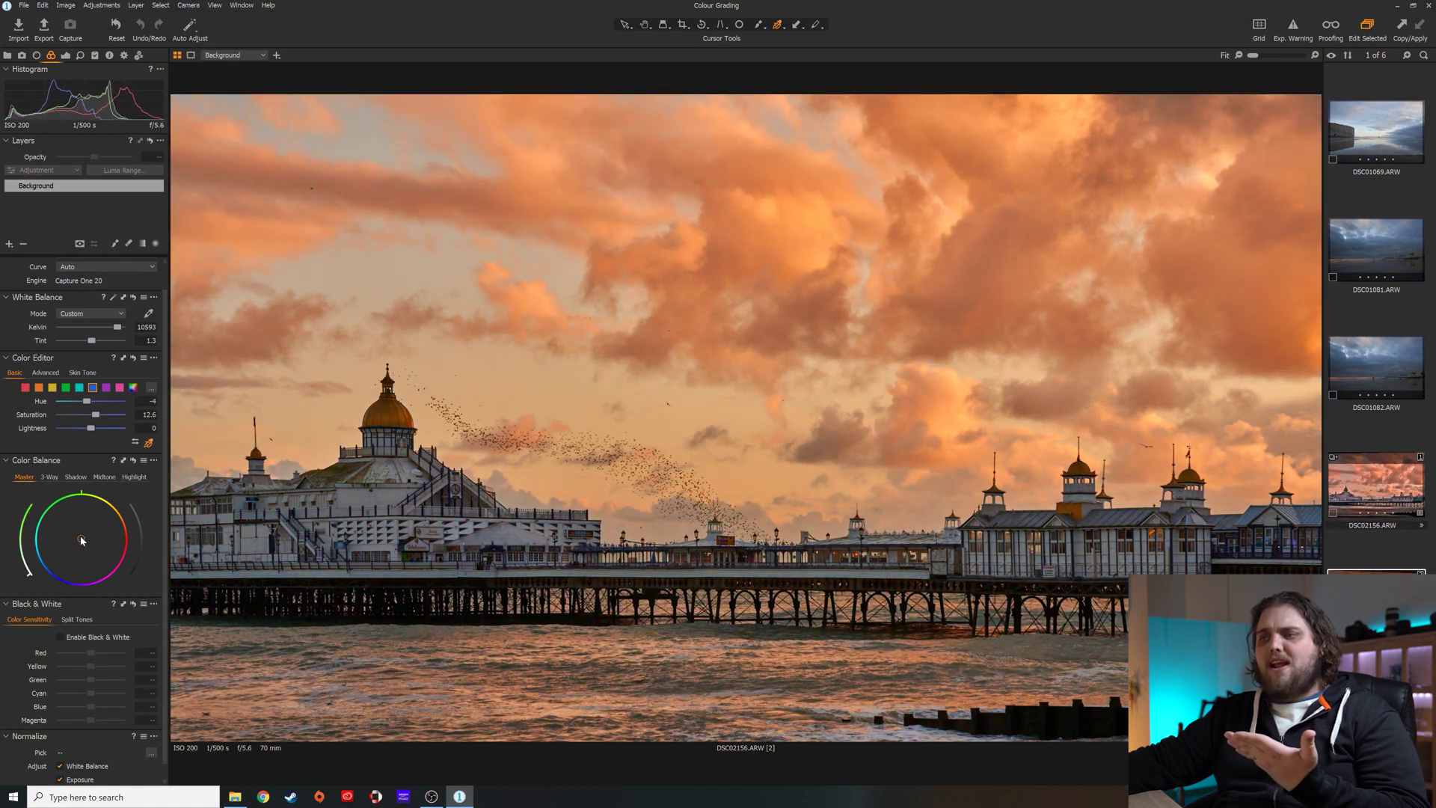
# Grade with the 3-Way Color Balance, tinting the shadows teal and the midtones and highlights orange.
pyautogui.click(49, 477)
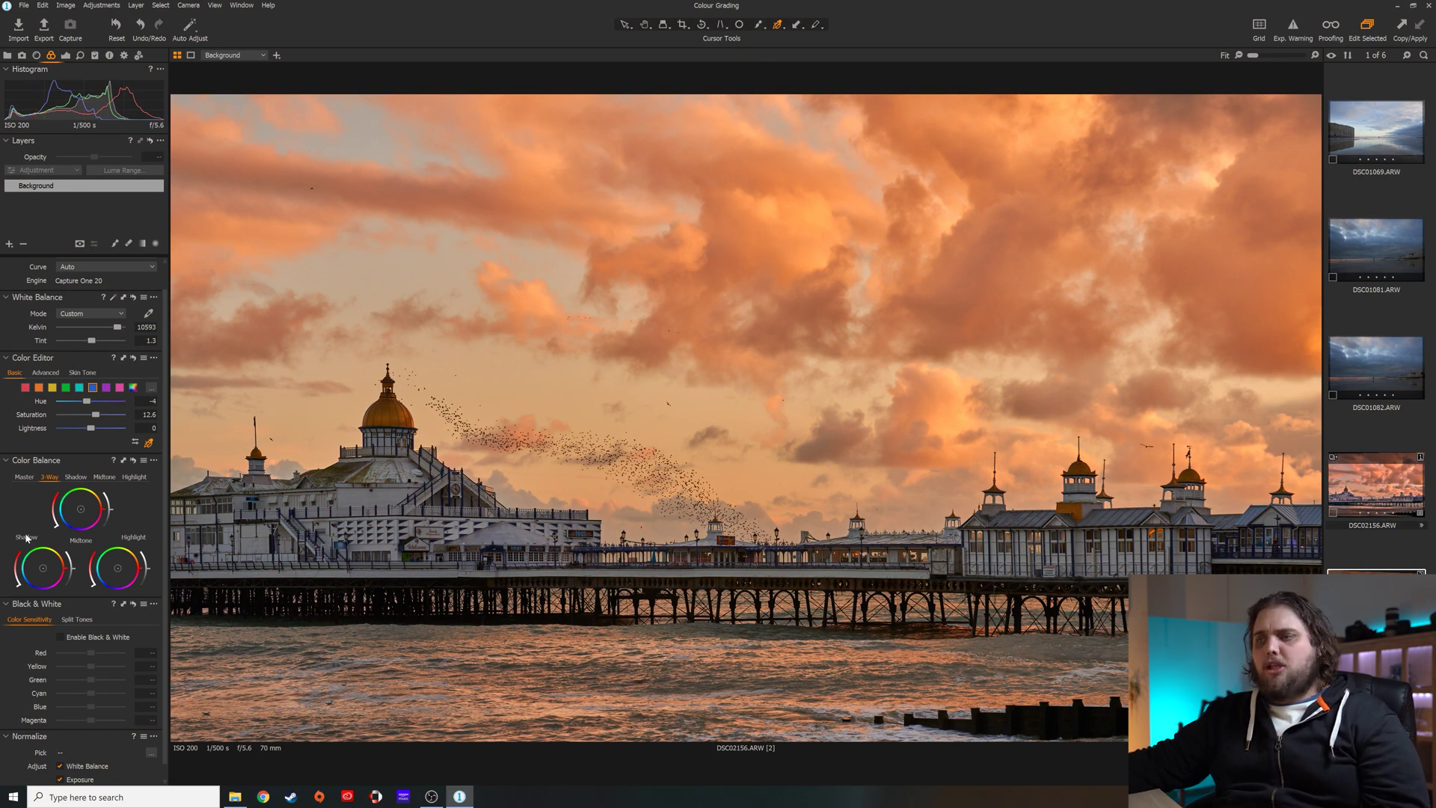
pyautogui.moveTo(43, 572); pyautogui.dragTo(35, 574)
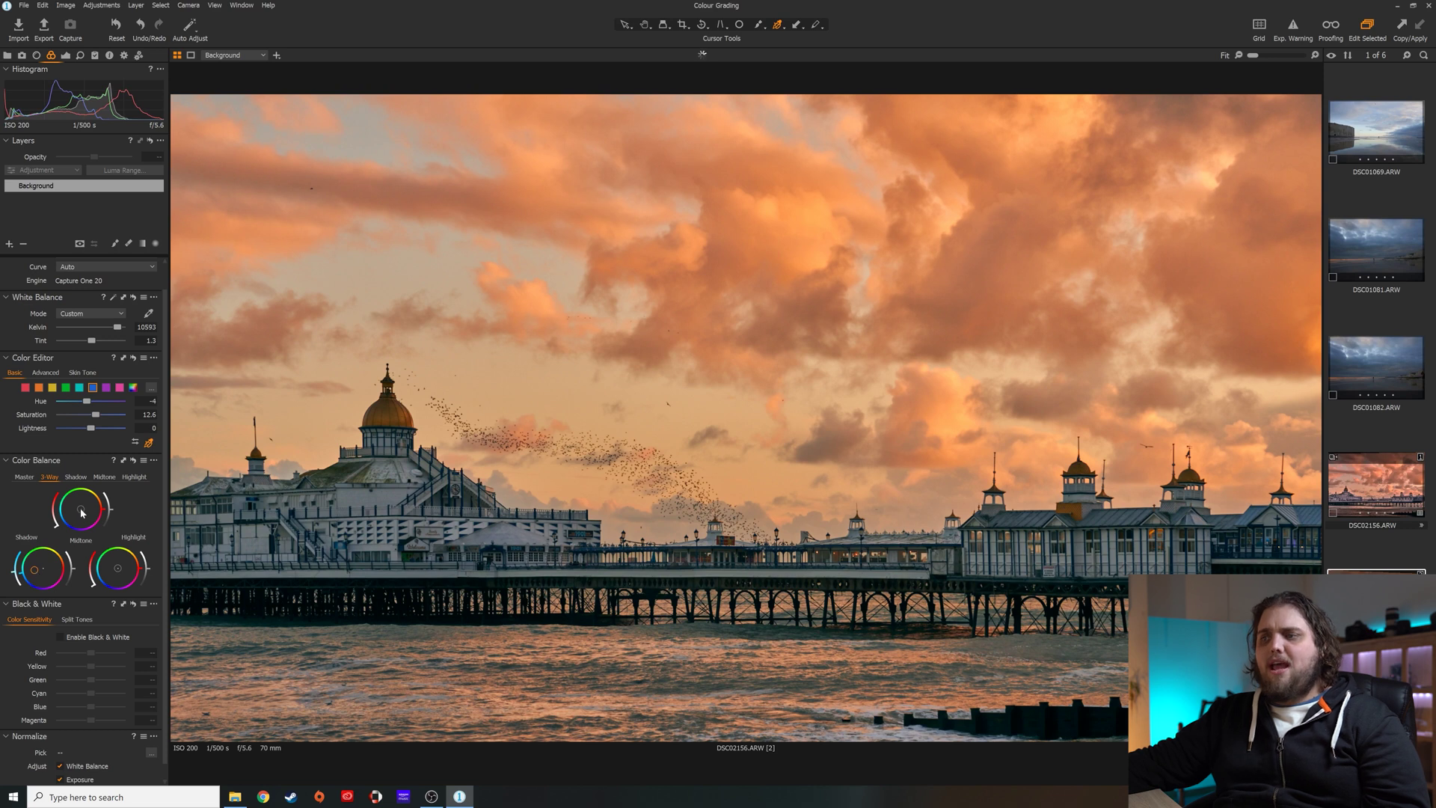
pyautogui.moveTo(82, 512); pyautogui.dragTo(91, 508)
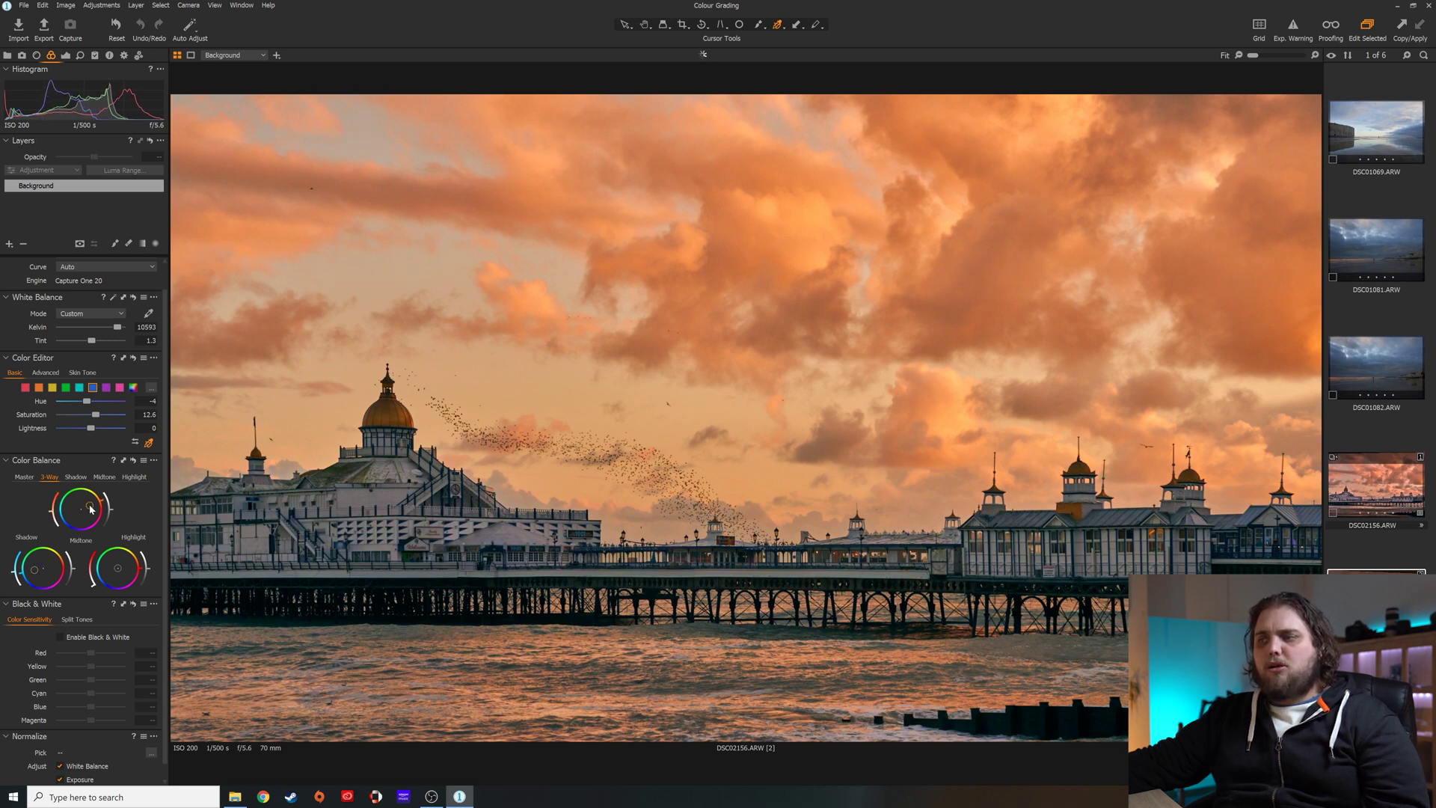
pyautogui.moveTo(115, 568); pyautogui.dragTo(126, 568)
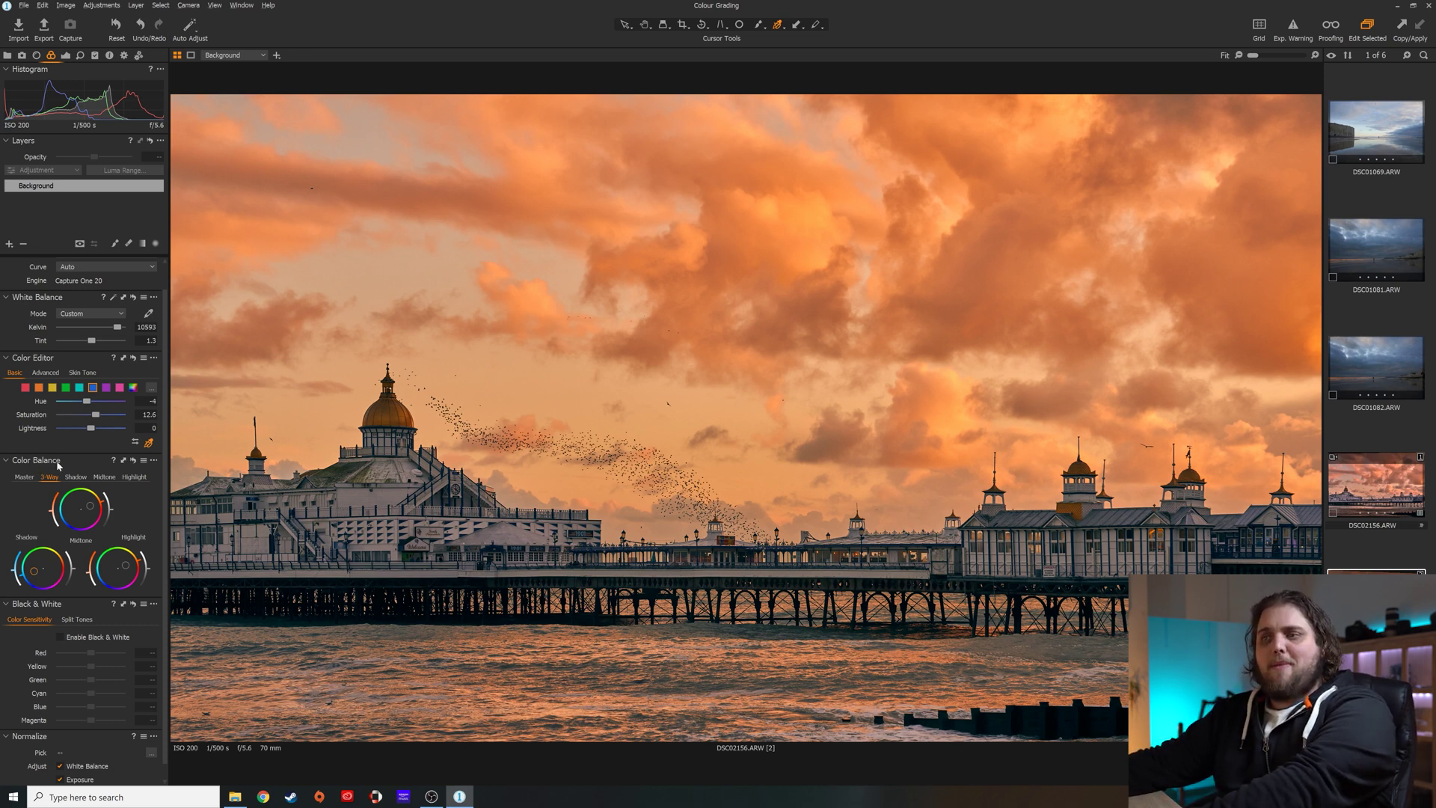
# Compare the graded photo against a reset Color Balance and against all adjustments reset, restoring the grade each time.
pyautogui.click(134, 460)
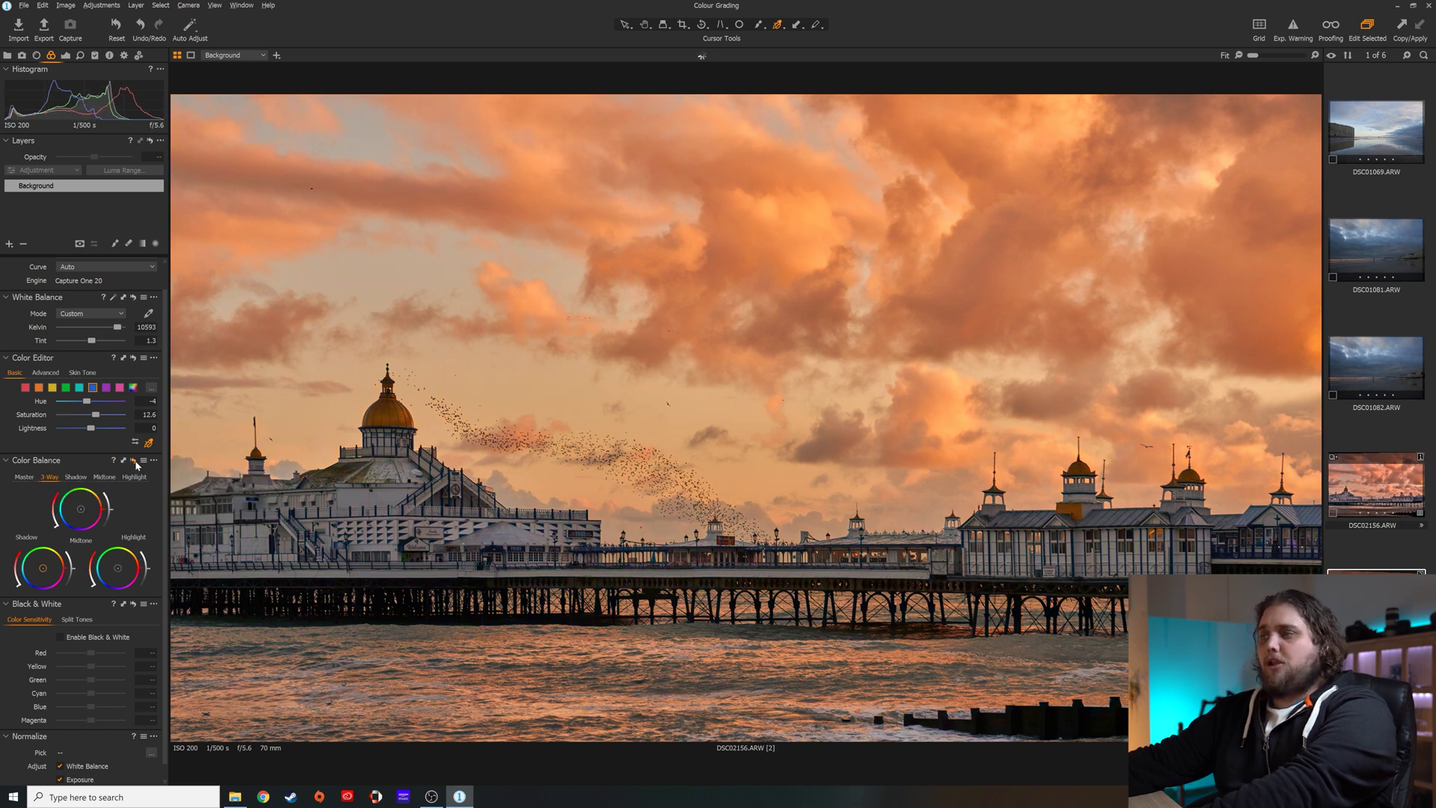
pyautogui.hotkey('ctrl', 'z')
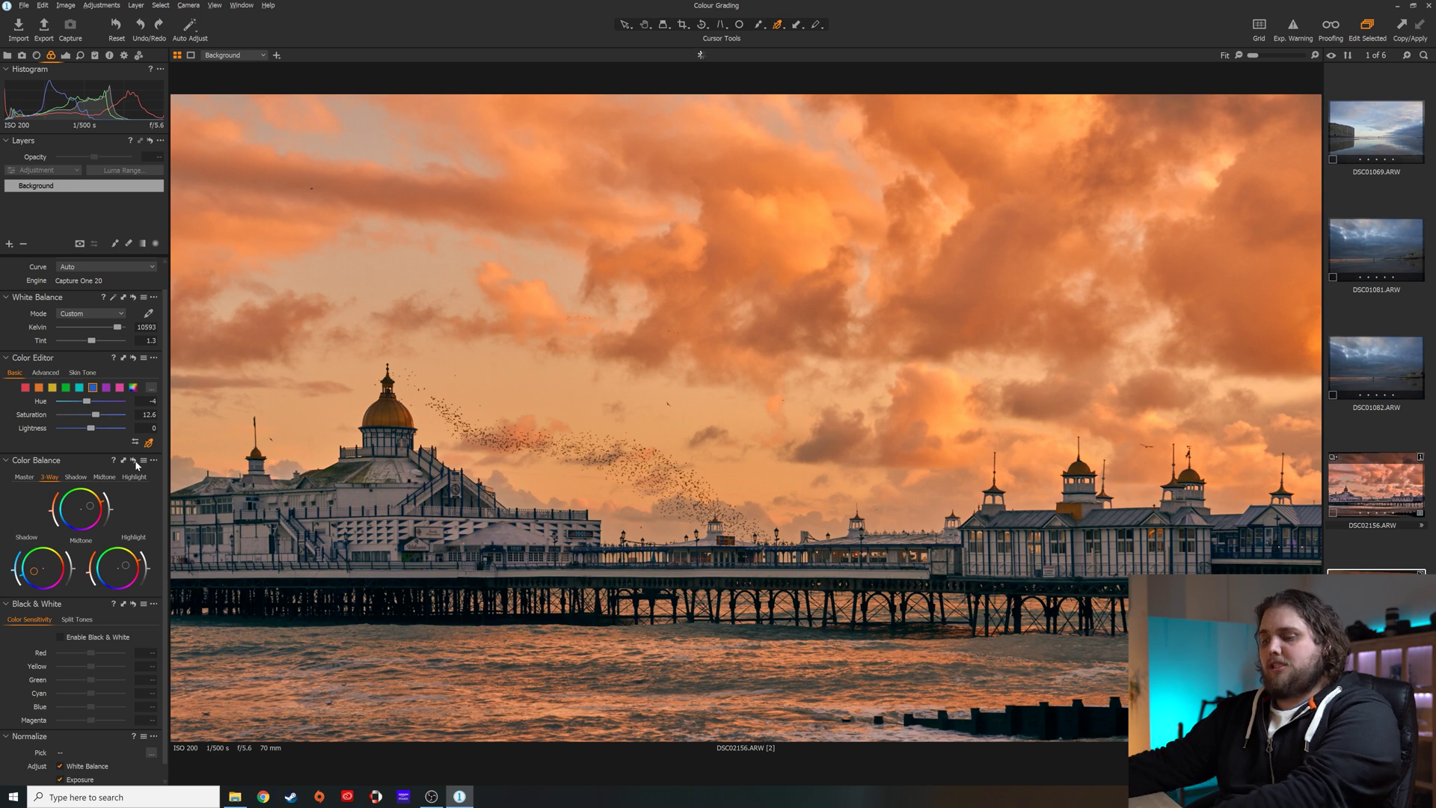
pyautogui.click(135, 461)
pyautogui.hotkey('ctrl', 'z')
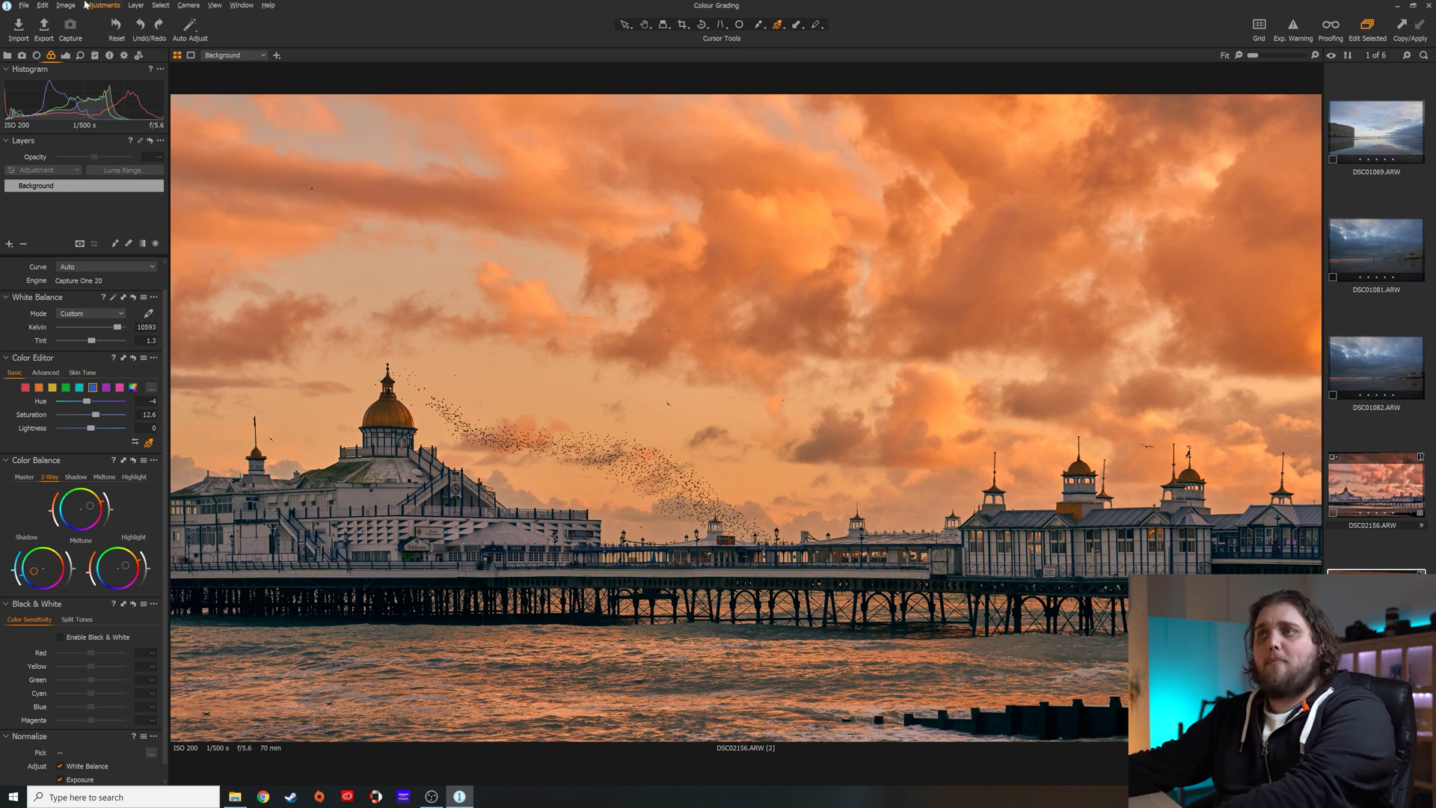
pyautogui.click(117, 27)
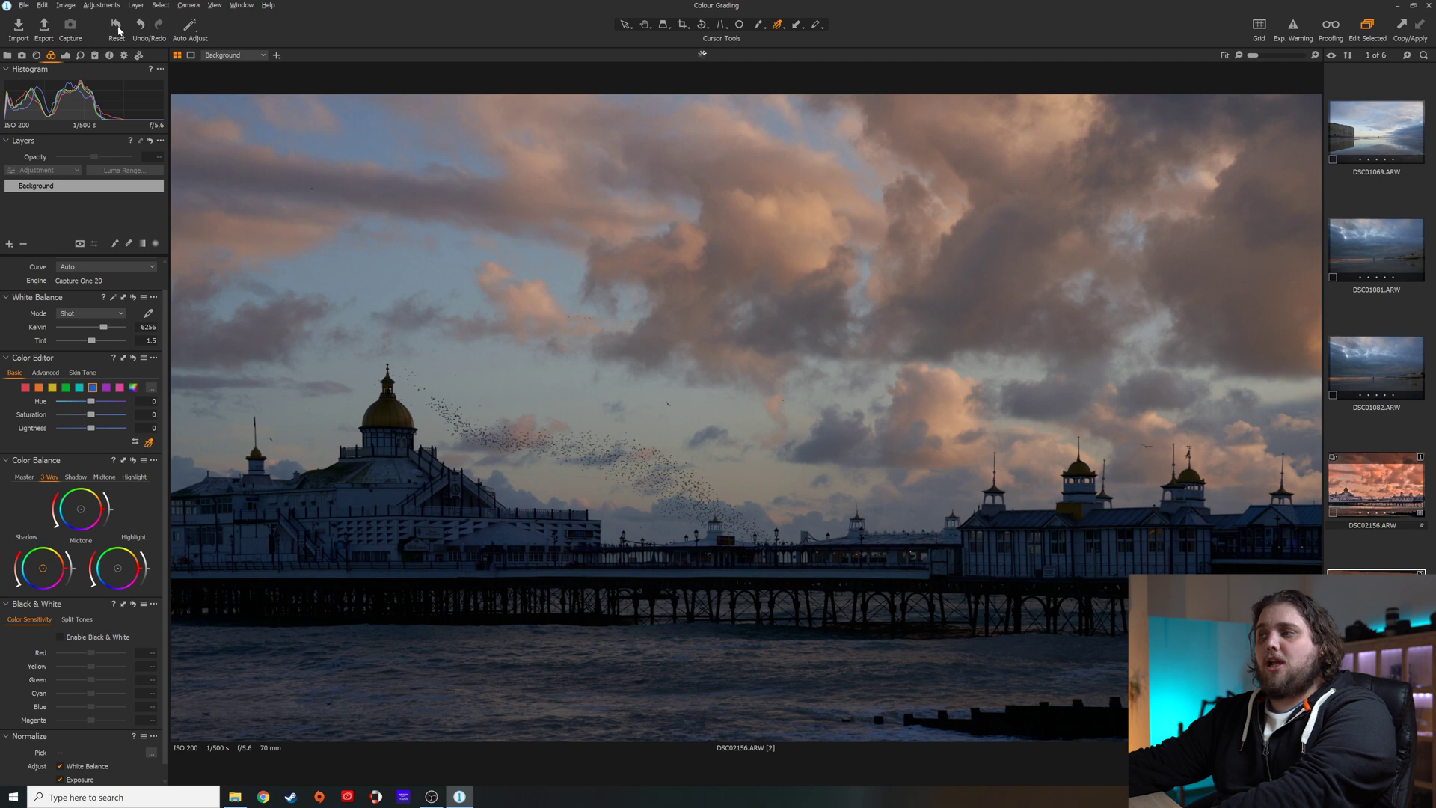
pyautogui.hotkey('ctrl', 'z')
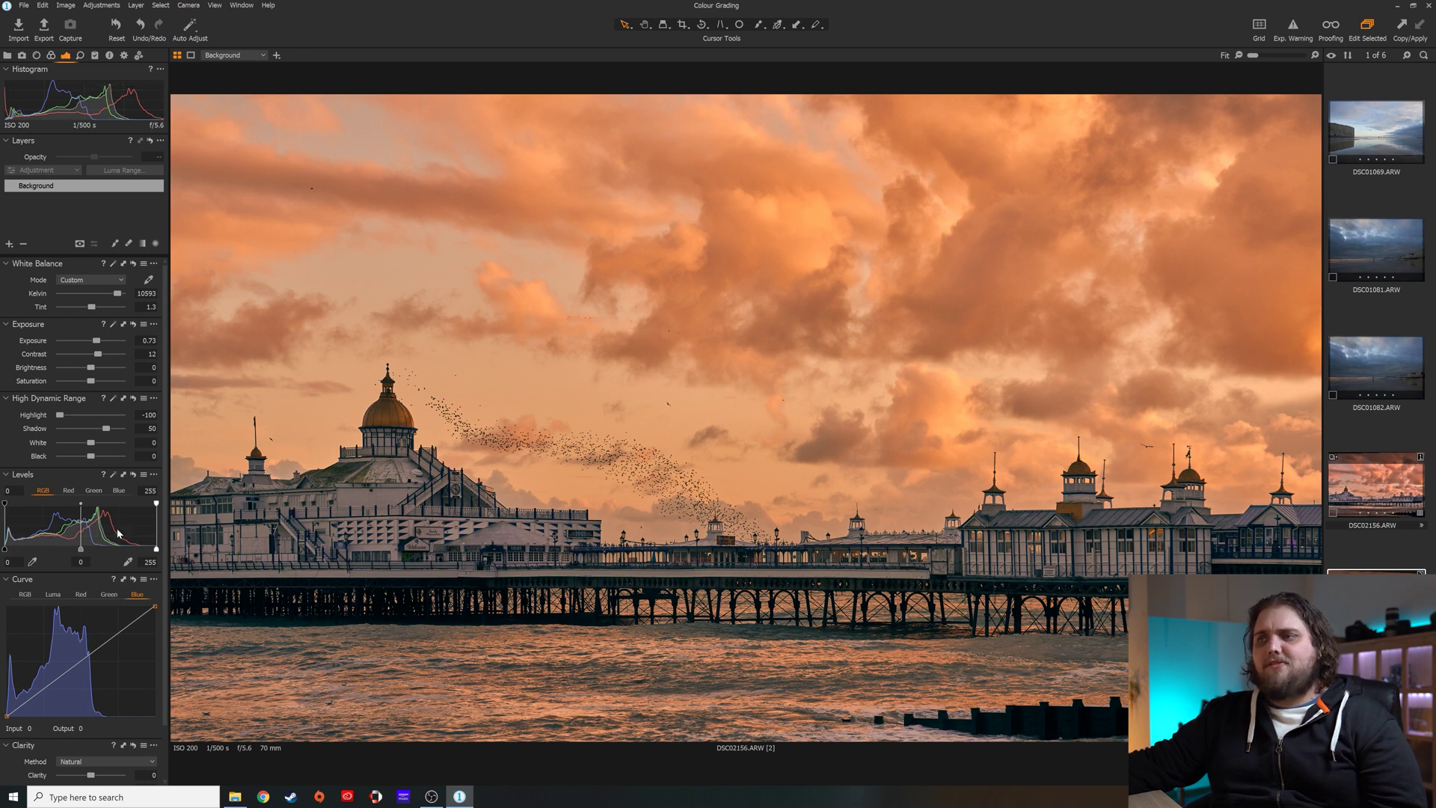
# Set the RGB Levels input to shadow 8, midtone -0.16 and highlight 239.
pyautogui.scroll(-1, 89, 501)
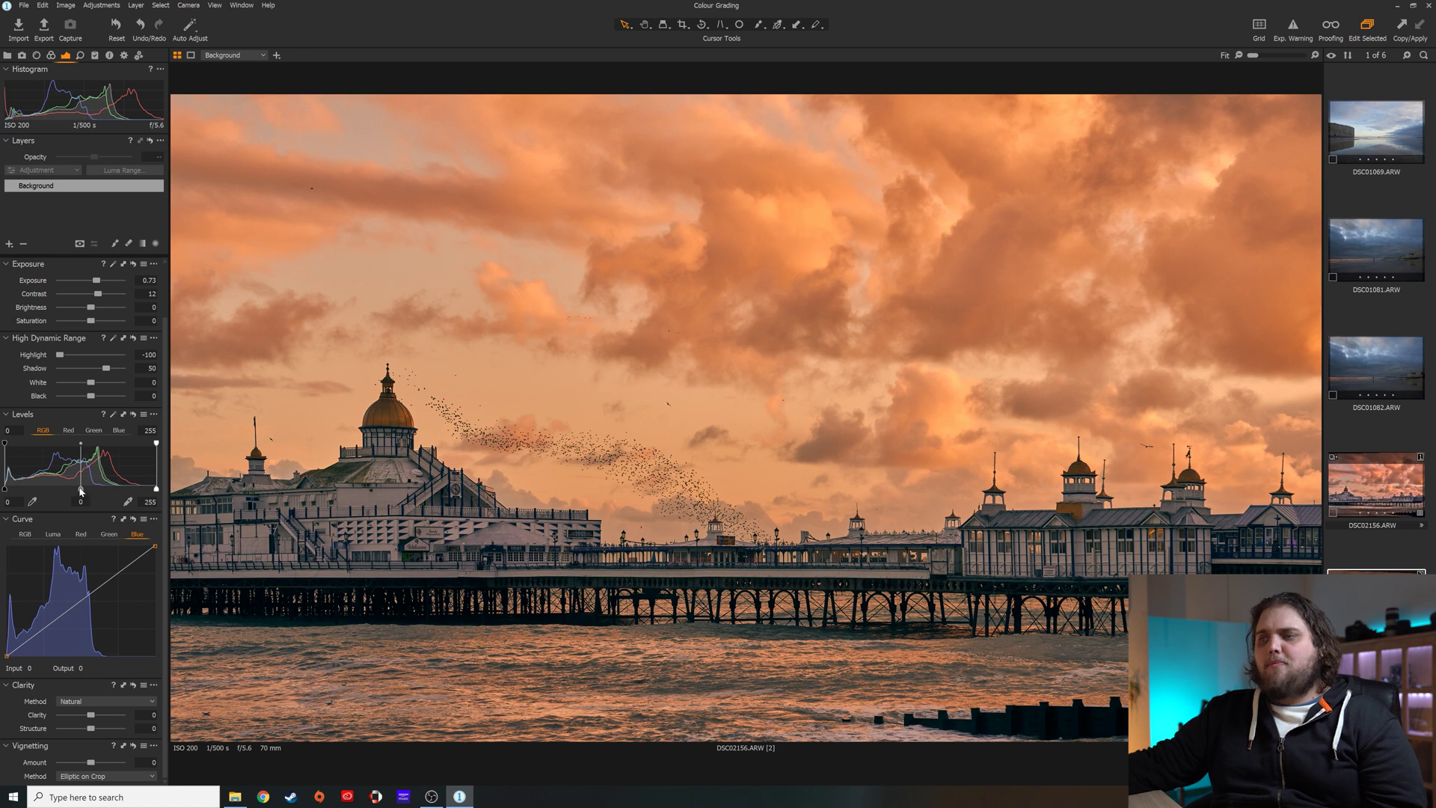
pyautogui.moveTo(81, 490); pyautogui.dragTo(93, 495)
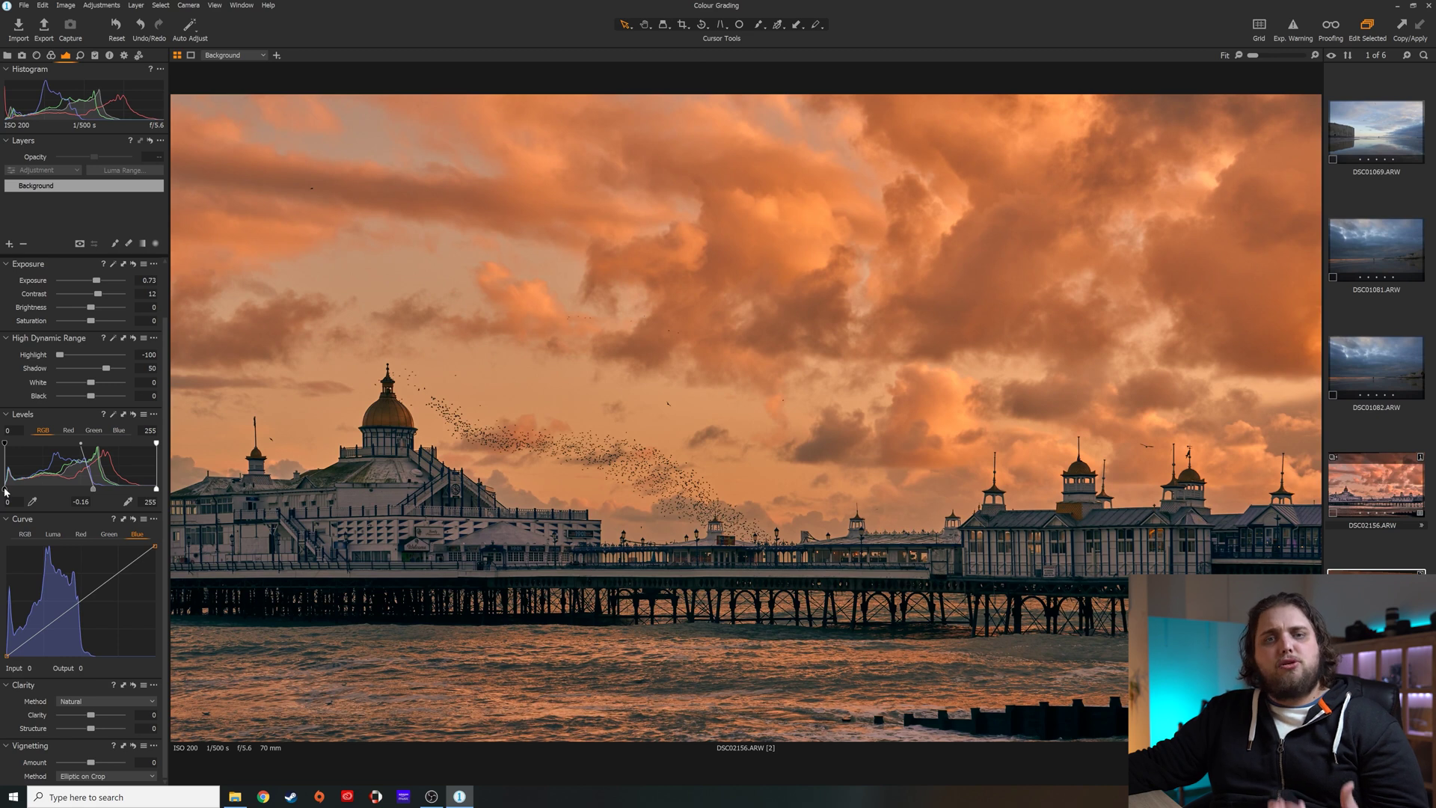
pyautogui.moveTo(5, 490); pyautogui.dragTo(10, 491)
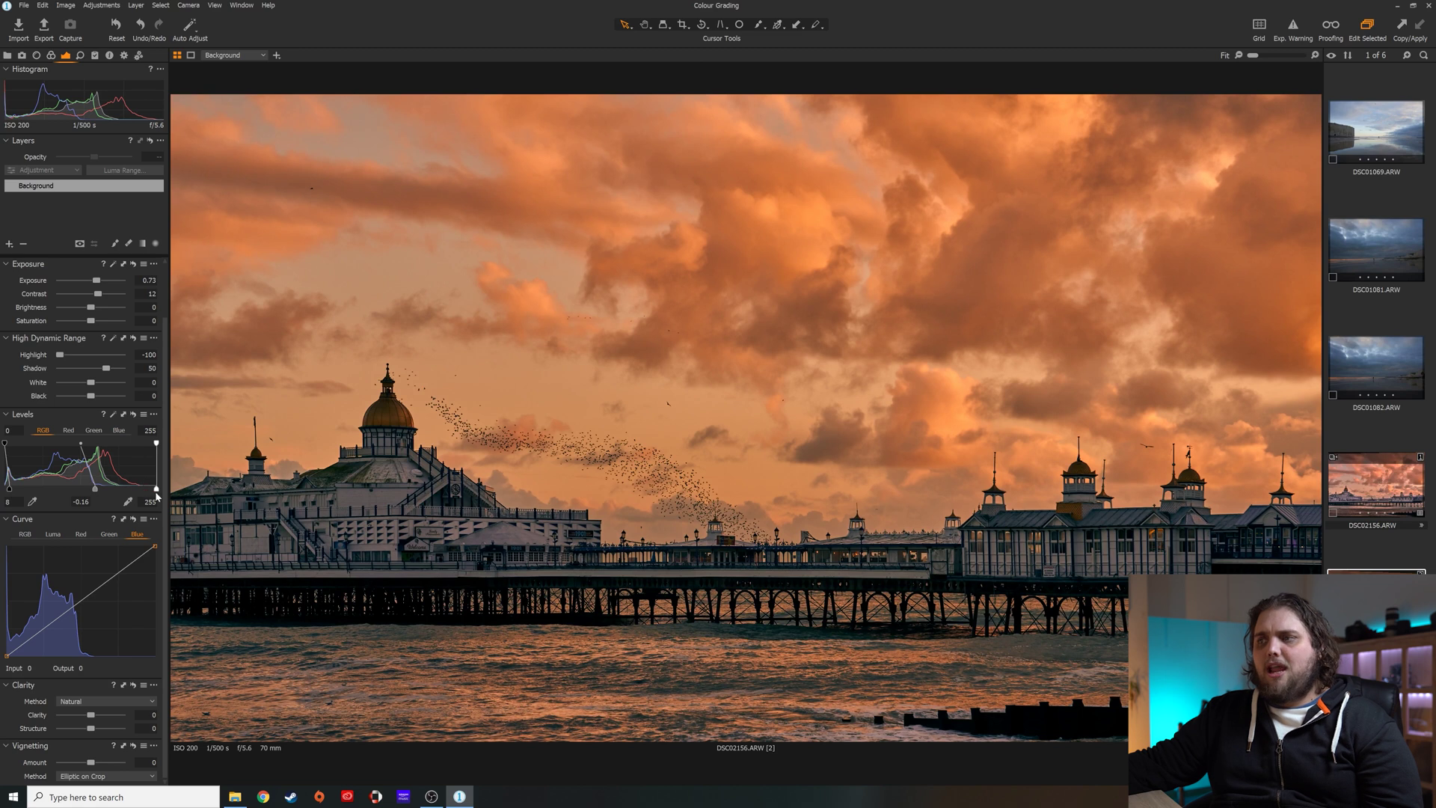
pyautogui.moveTo(156, 491); pyautogui.dragTo(147, 491)
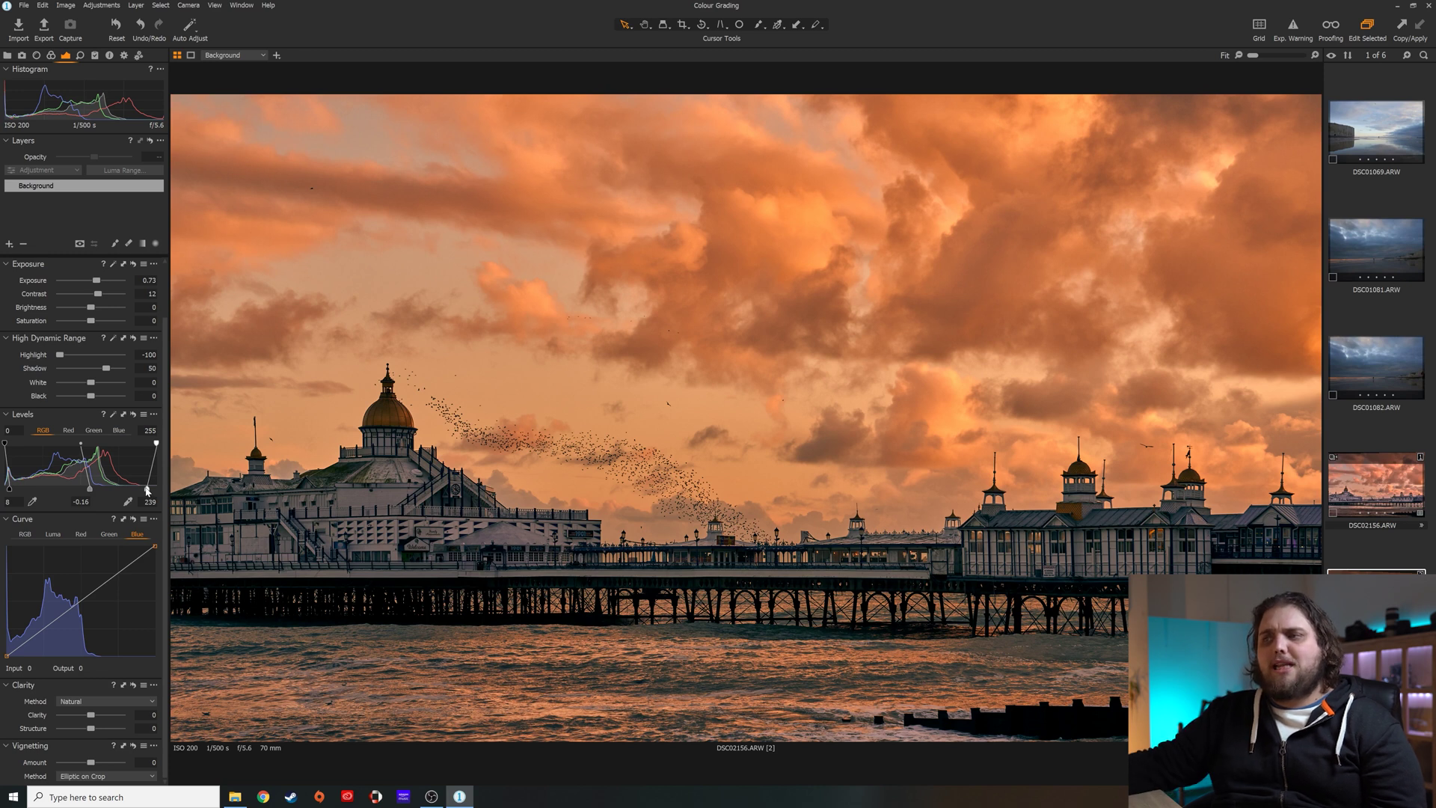
# Shape a gentle S-curve on the RGB curve with shadow, midtone and highlight points, darkening the shadows slightly.
pyautogui.click(25, 534)
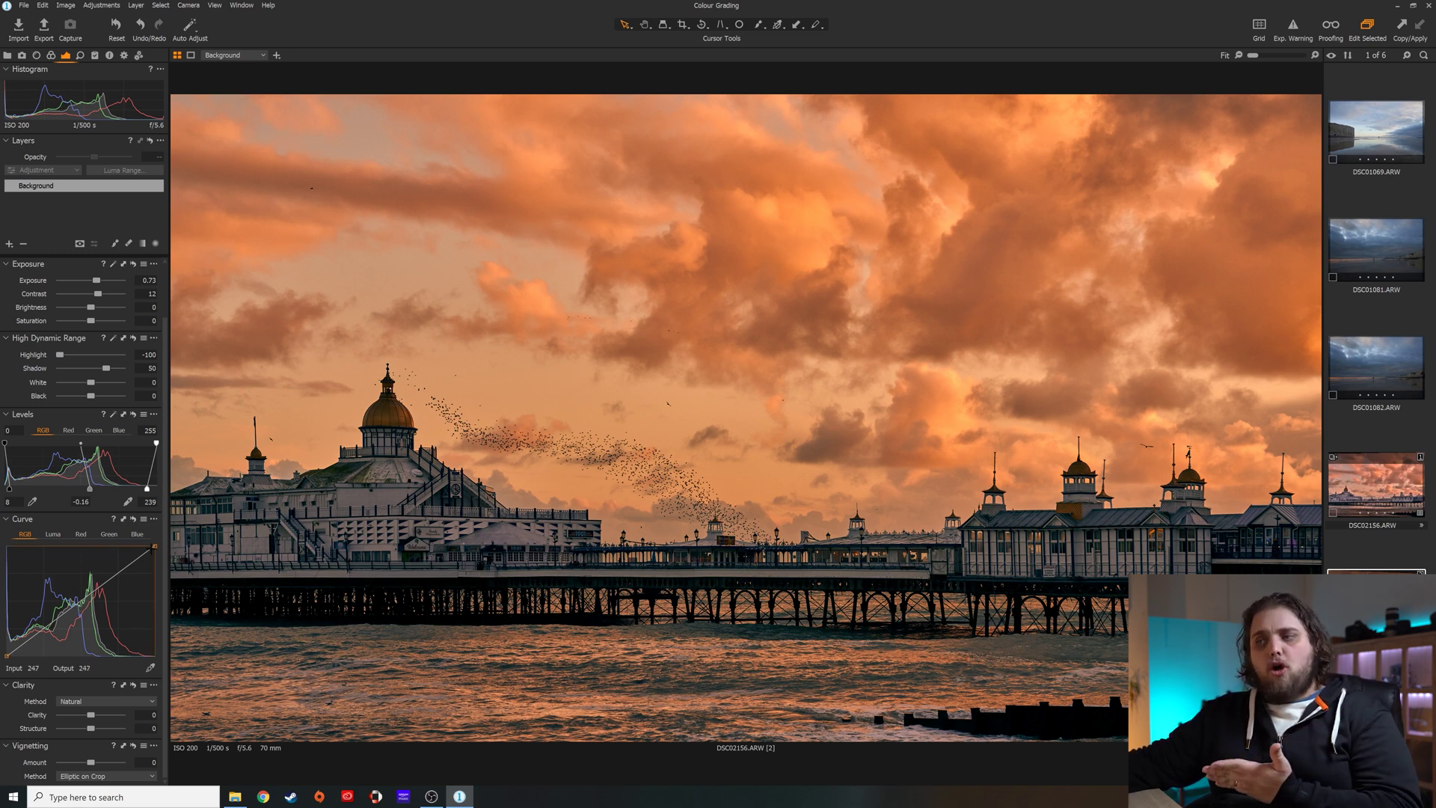
pyautogui.click(81, 603)
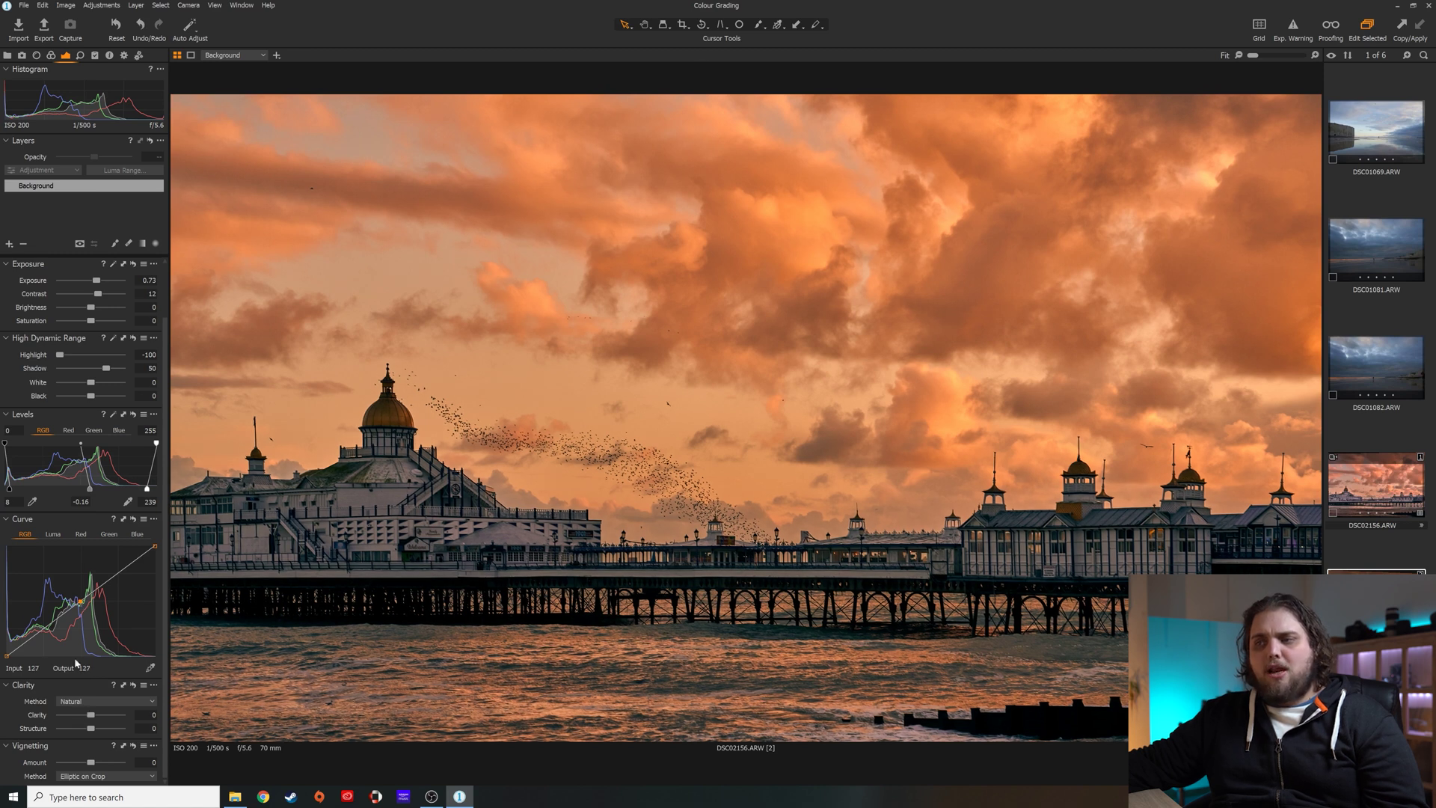
pyautogui.click(117, 575)
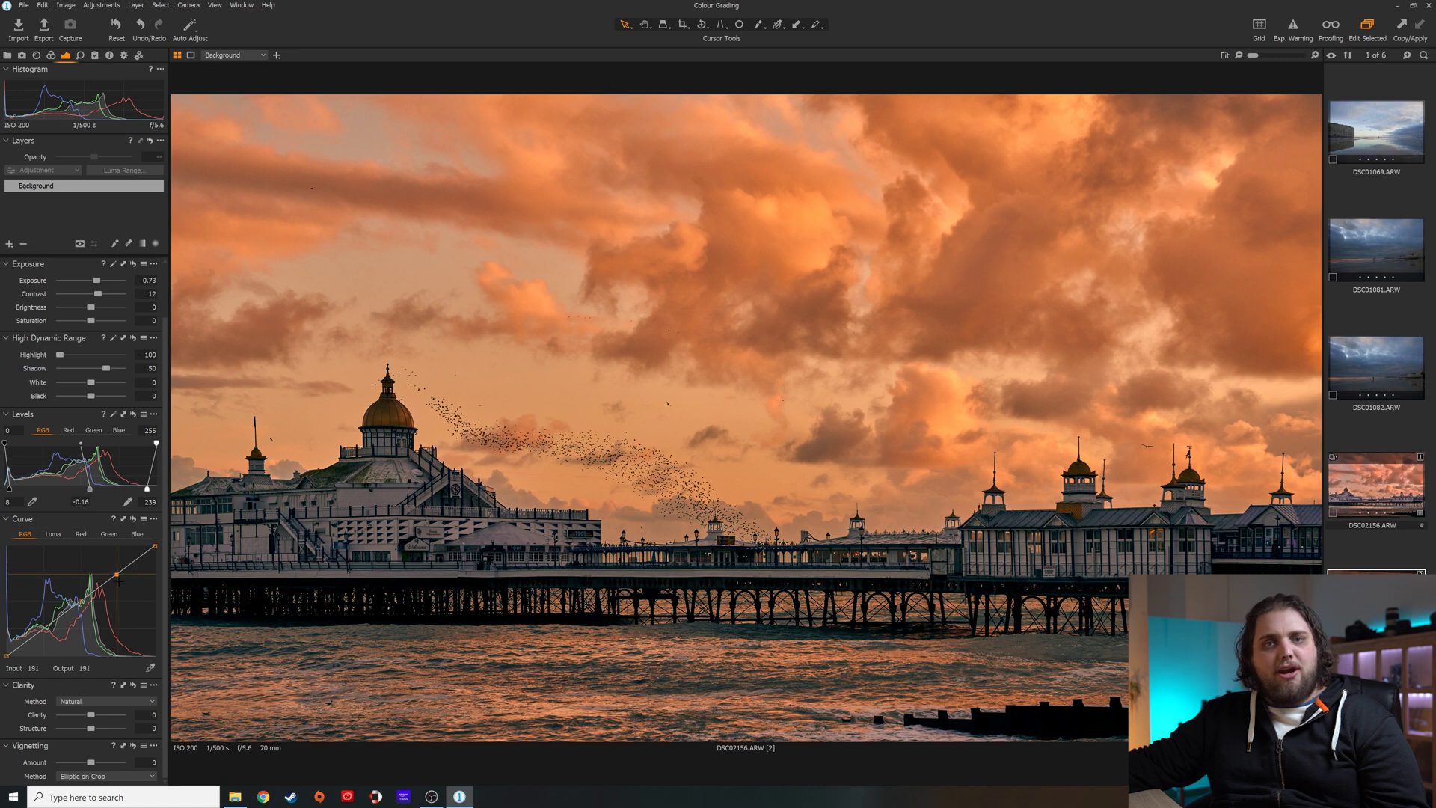
pyautogui.click(44, 630)
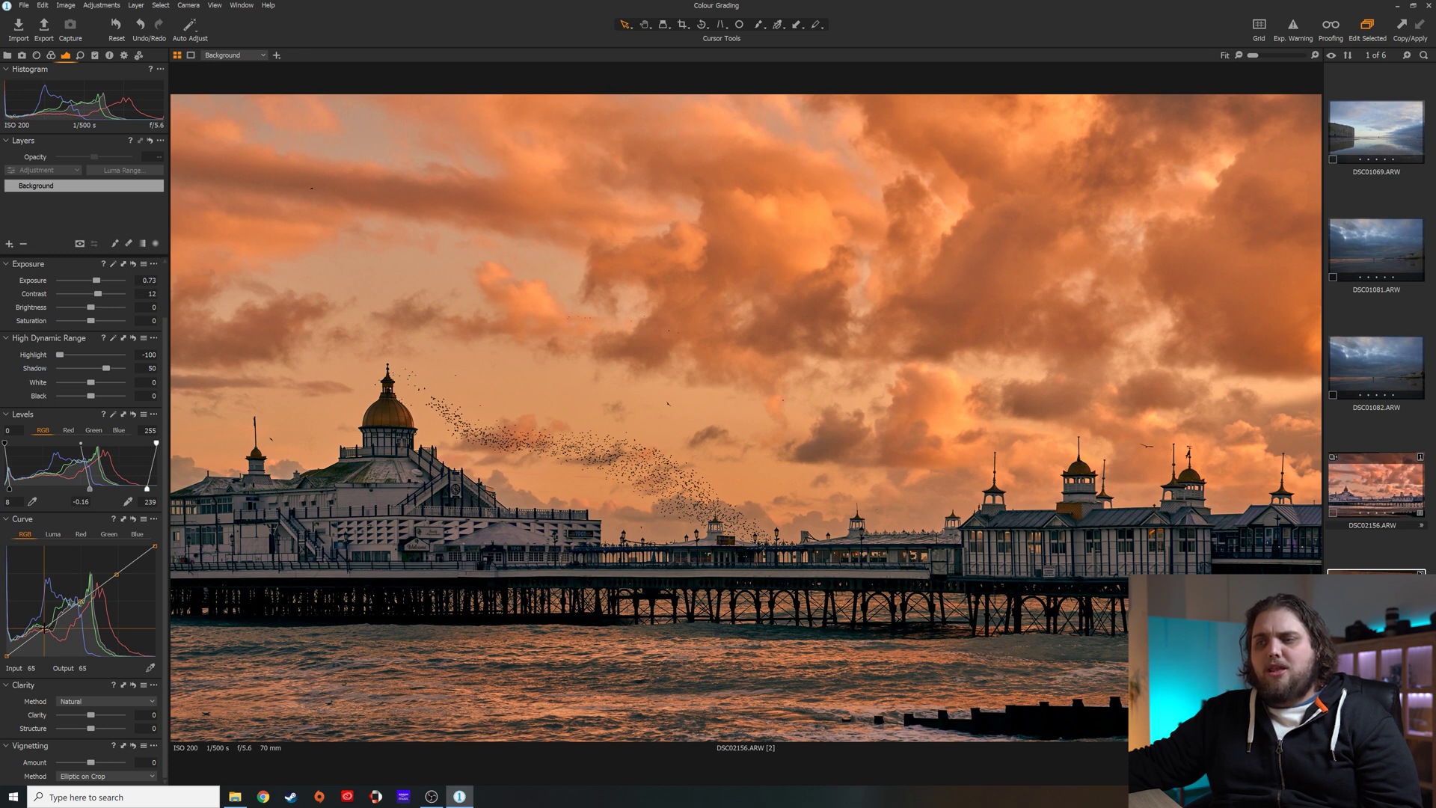
pyautogui.moveTo(44, 628)
pyautogui.mouseDown()
pyautogui.moveTo(62, 655)
pyautogui.moveTo(43, 632)
pyautogui.mouseUp()
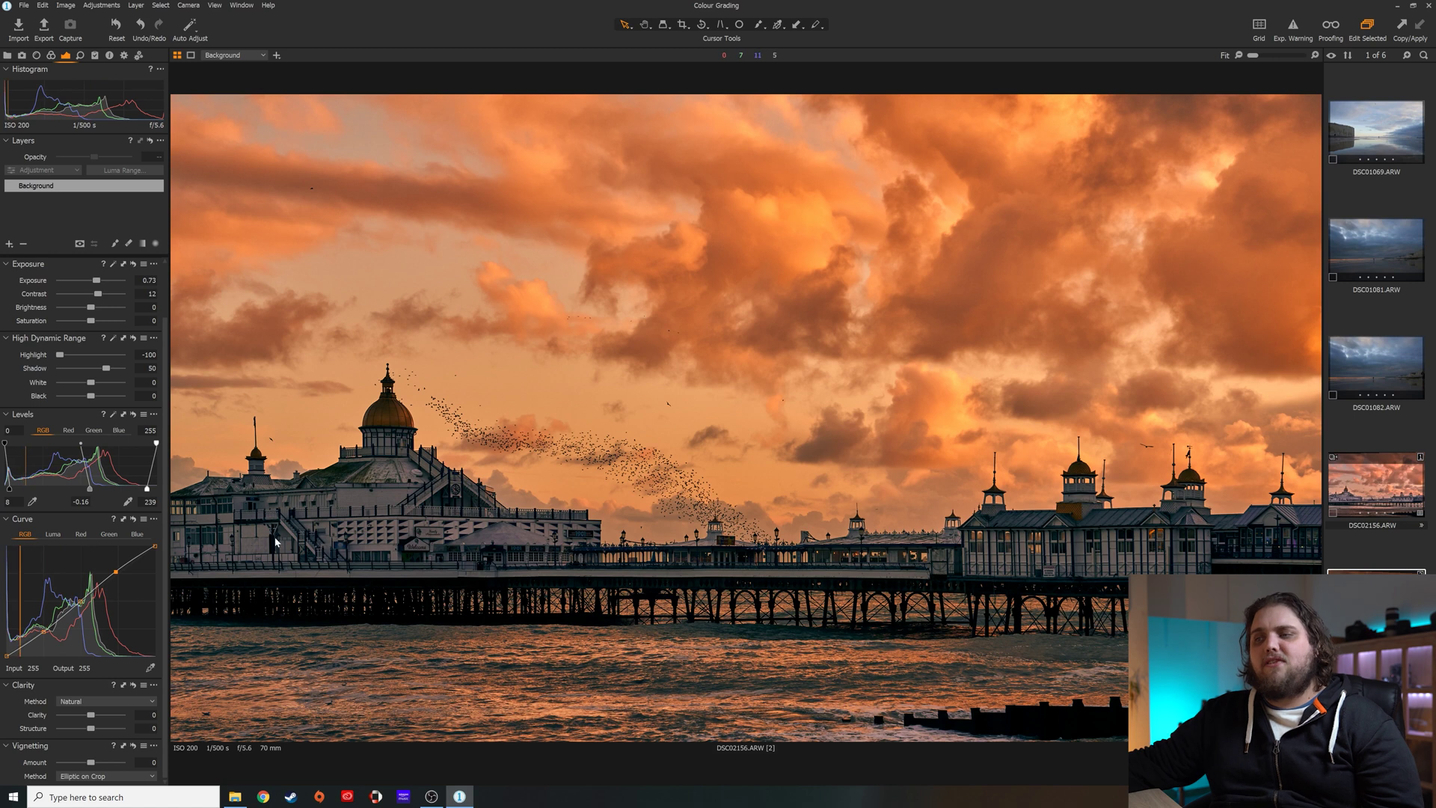
# Add anchor points along the red, green and blue curves at the shadows, midtones and highlights.
pyautogui.click(80, 534)
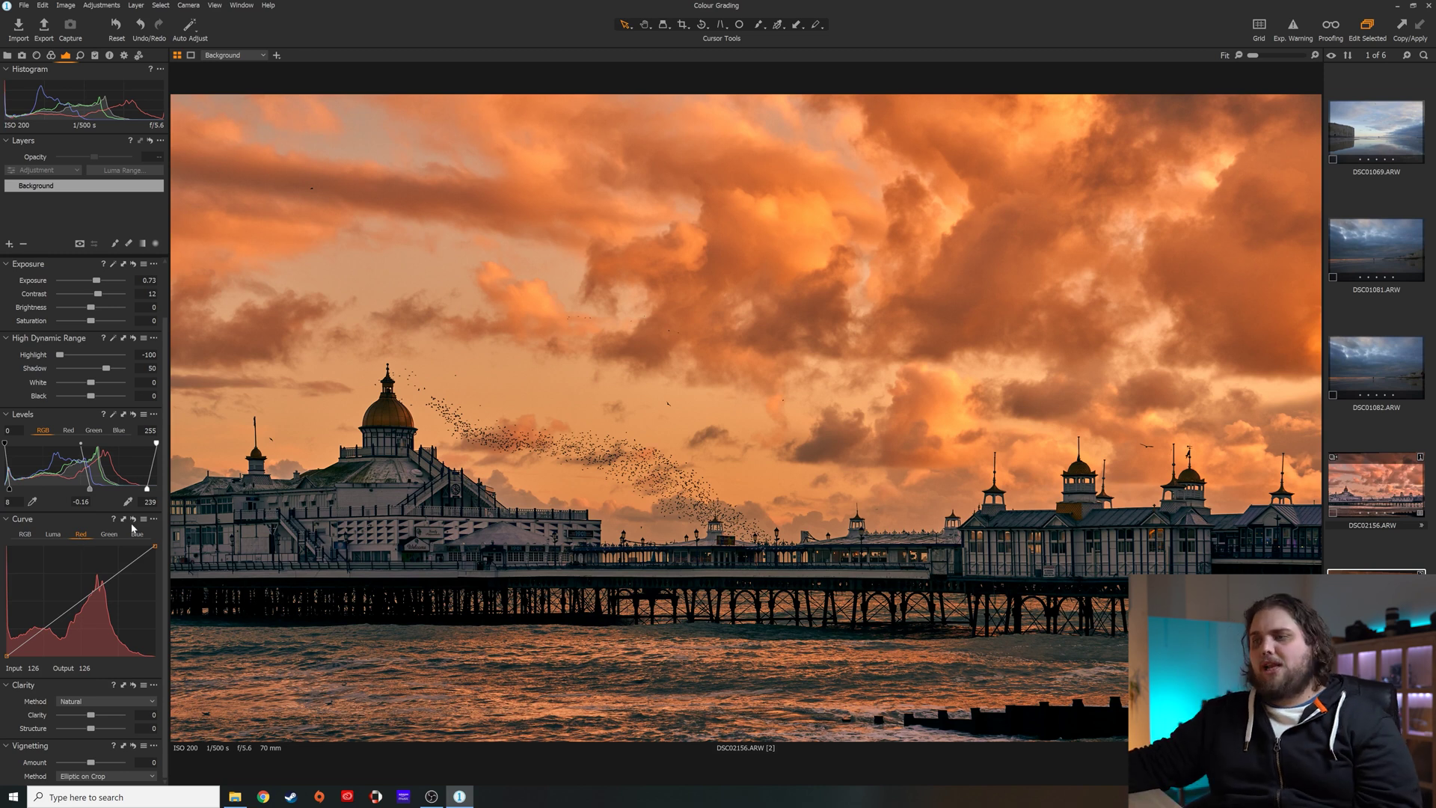
pyautogui.click(44, 631)
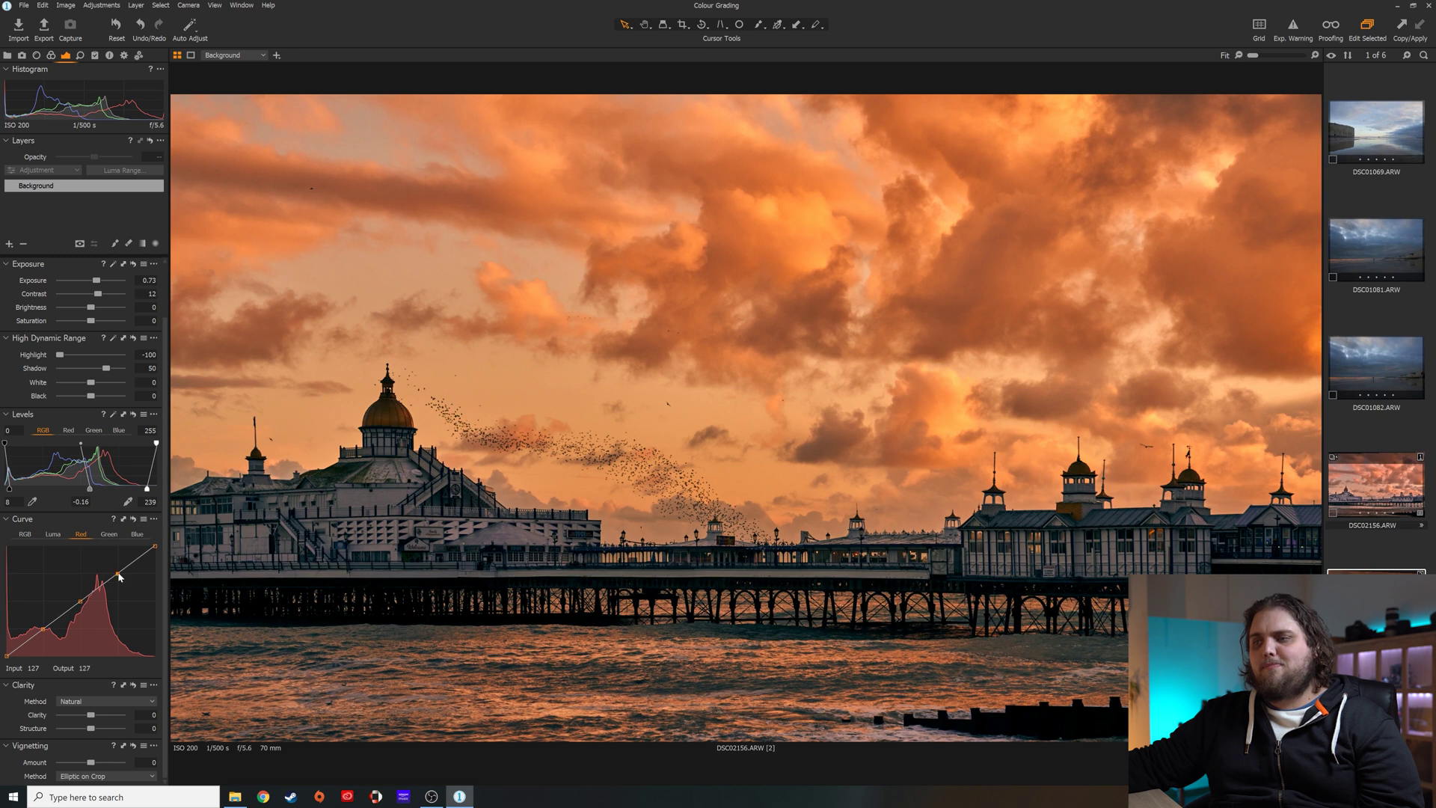
pyautogui.click(112, 533)
pyautogui.click(44, 627)
pyautogui.click(82, 599)
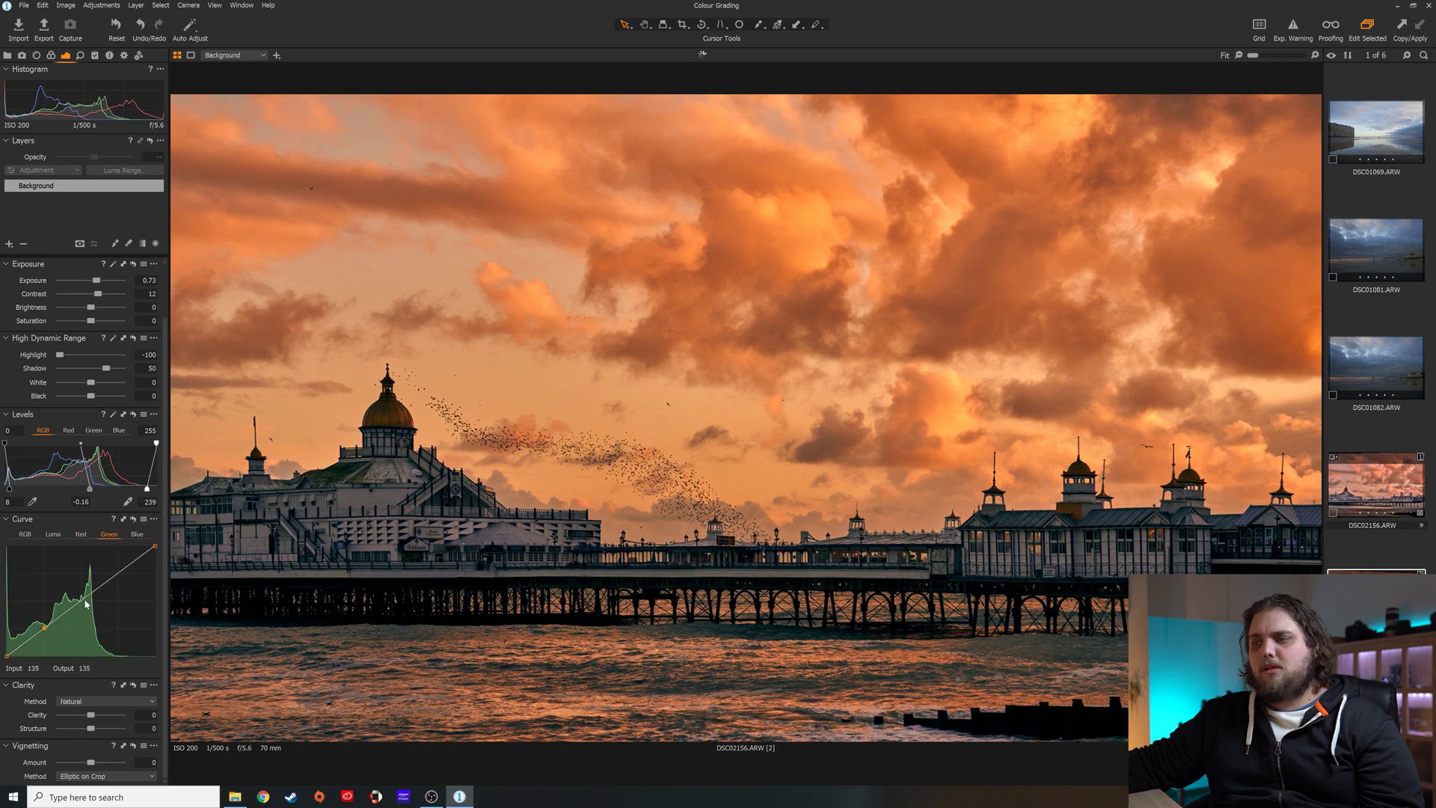
pyautogui.click(137, 534)
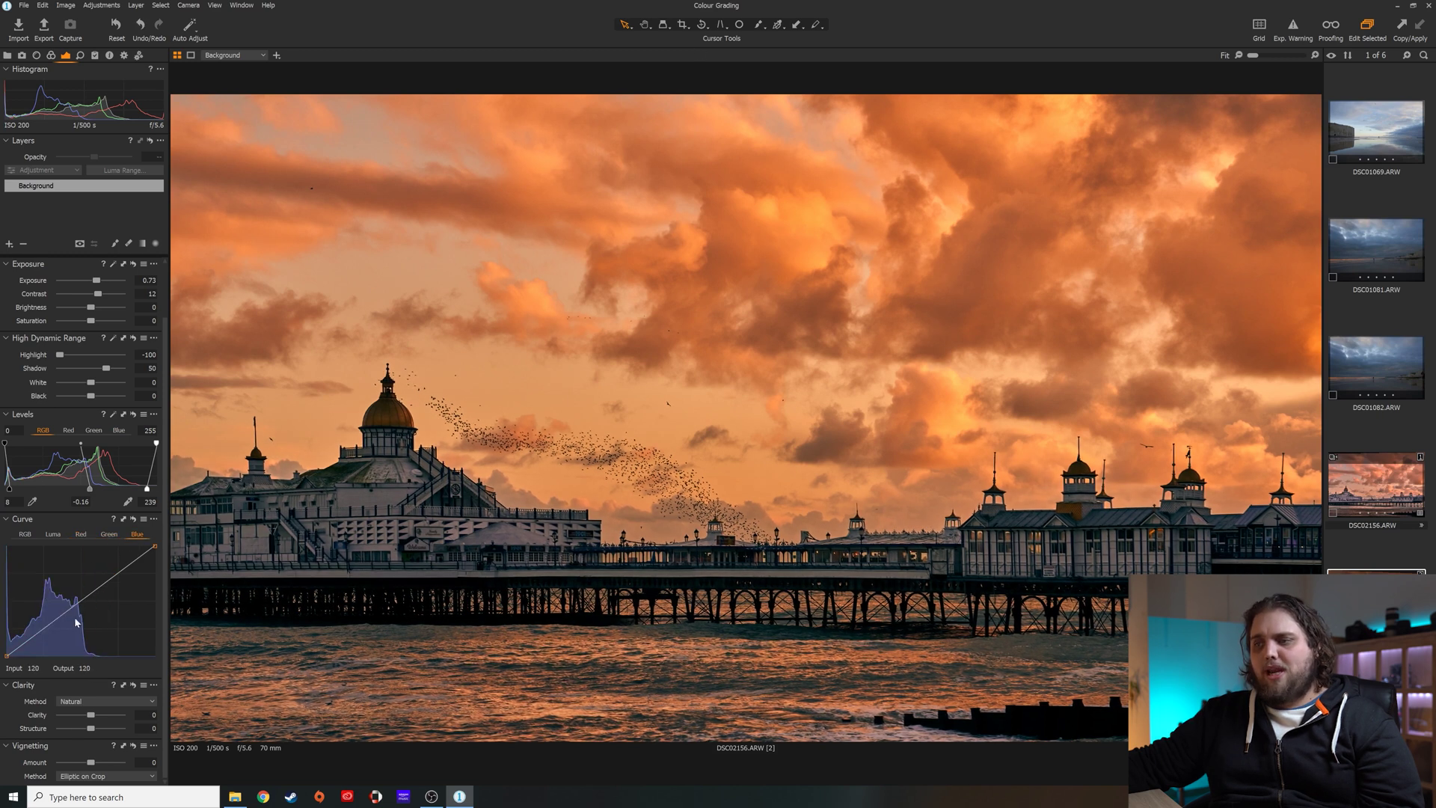
pyautogui.click(43, 627)
pyautogui.click(82, 599)
pyautogui.click(116, 575)
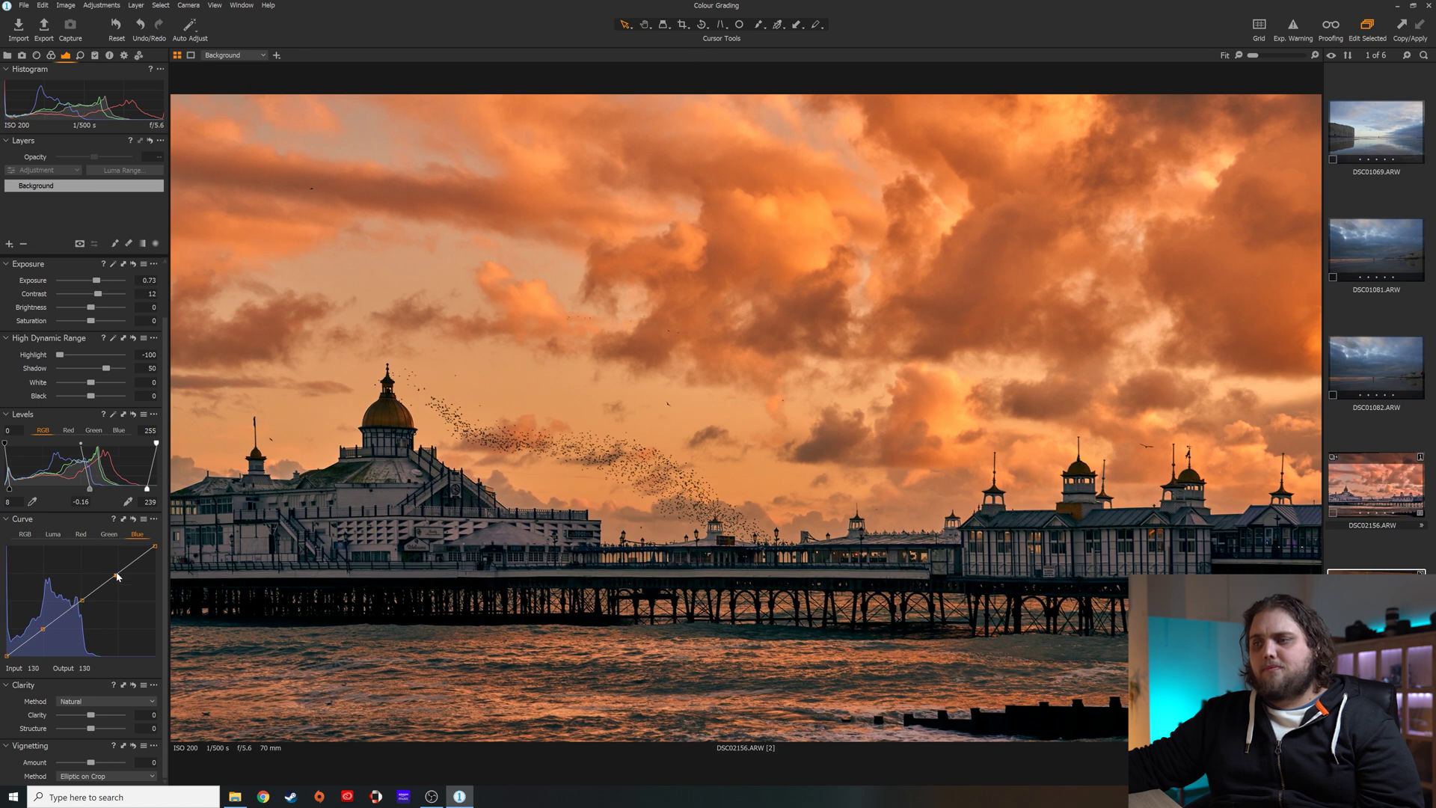
# Adjust the shadow points of the red and green curves, placing the green one at input 73, output 68.
pyautogui.click(80, 534)
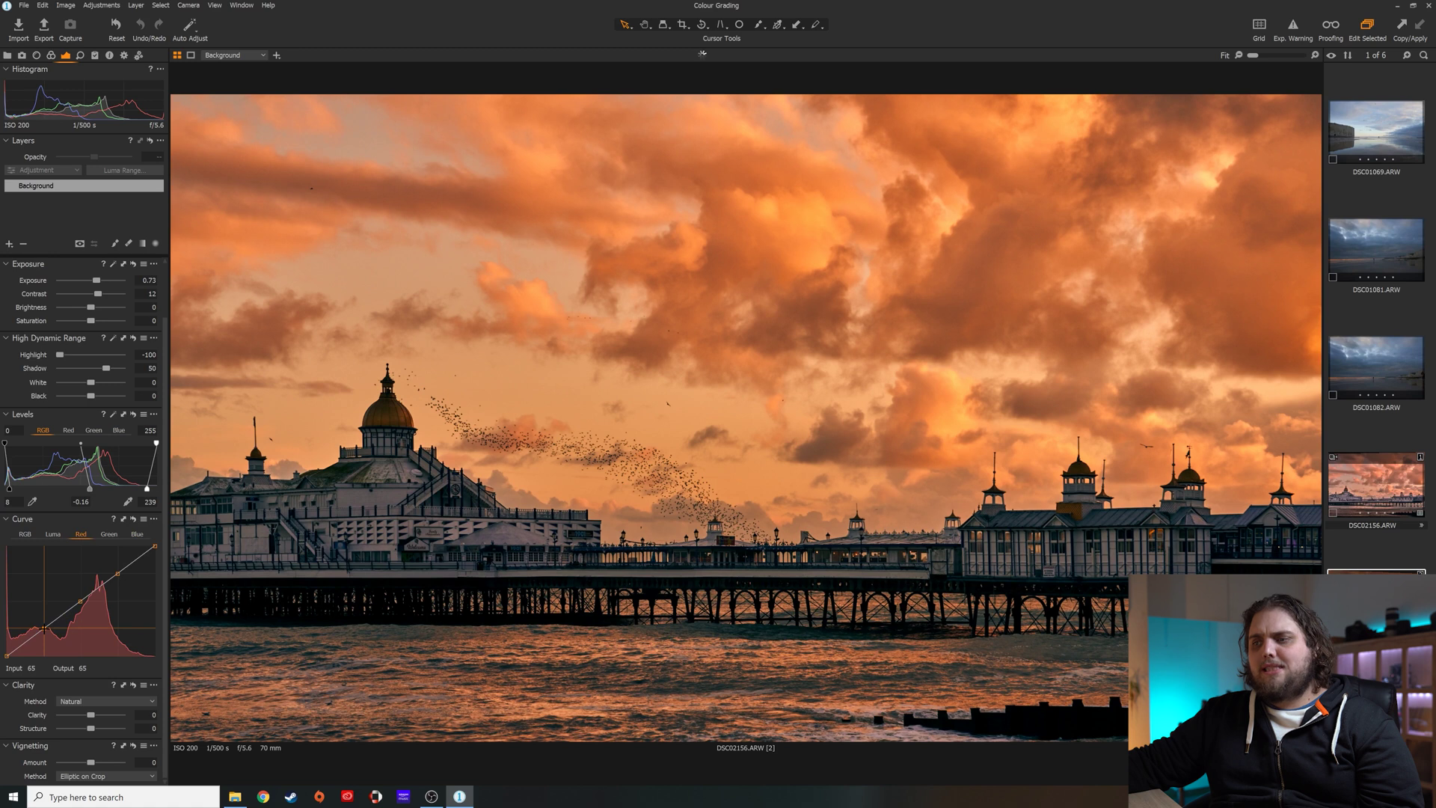
pyautogui.moveTo(44, 628); pyautogui.dragTo(44, 631)
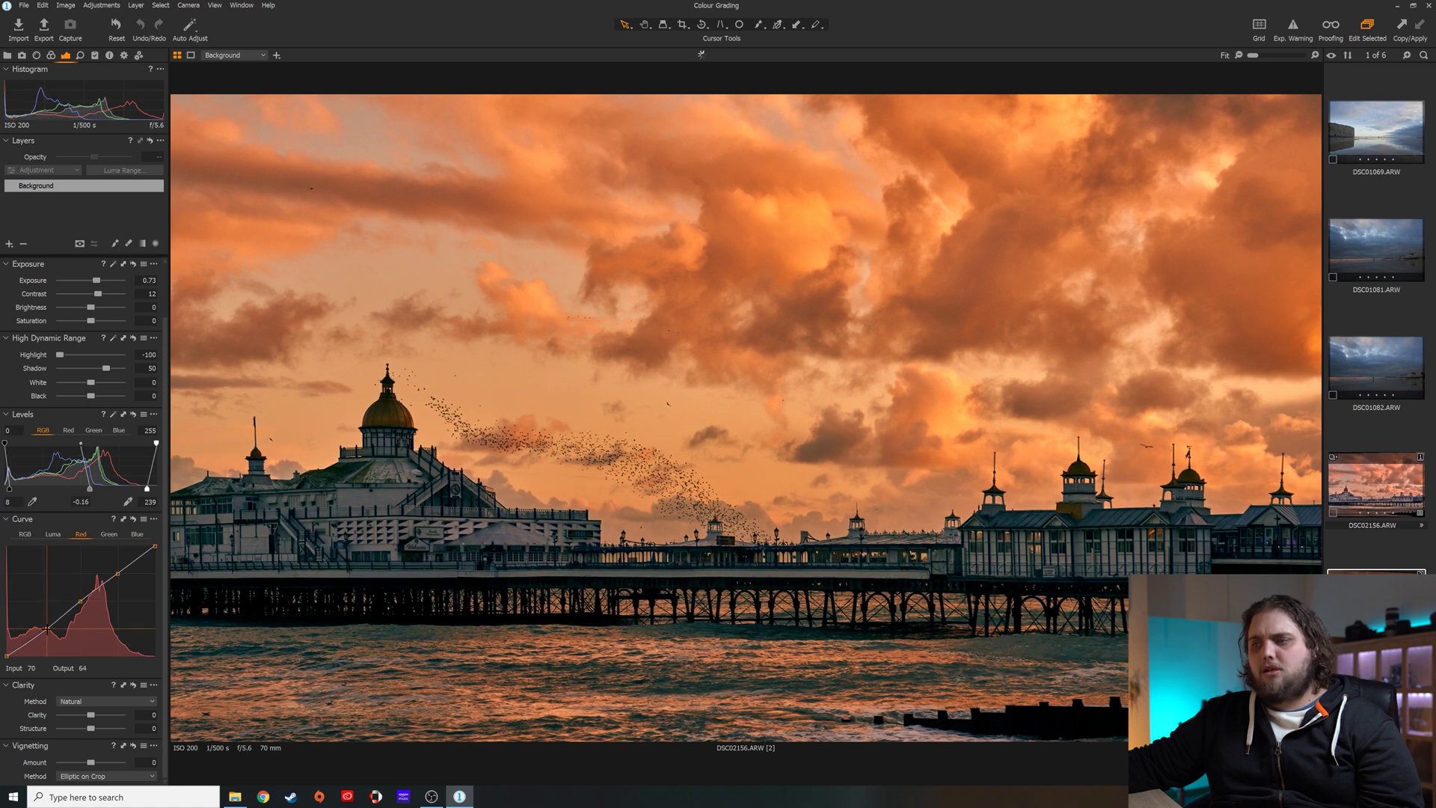
pyautogui.hotkey('ctrl', '3')
pyautogui.moveTo(45, 628); pyautogui.dragTo(49, 625)
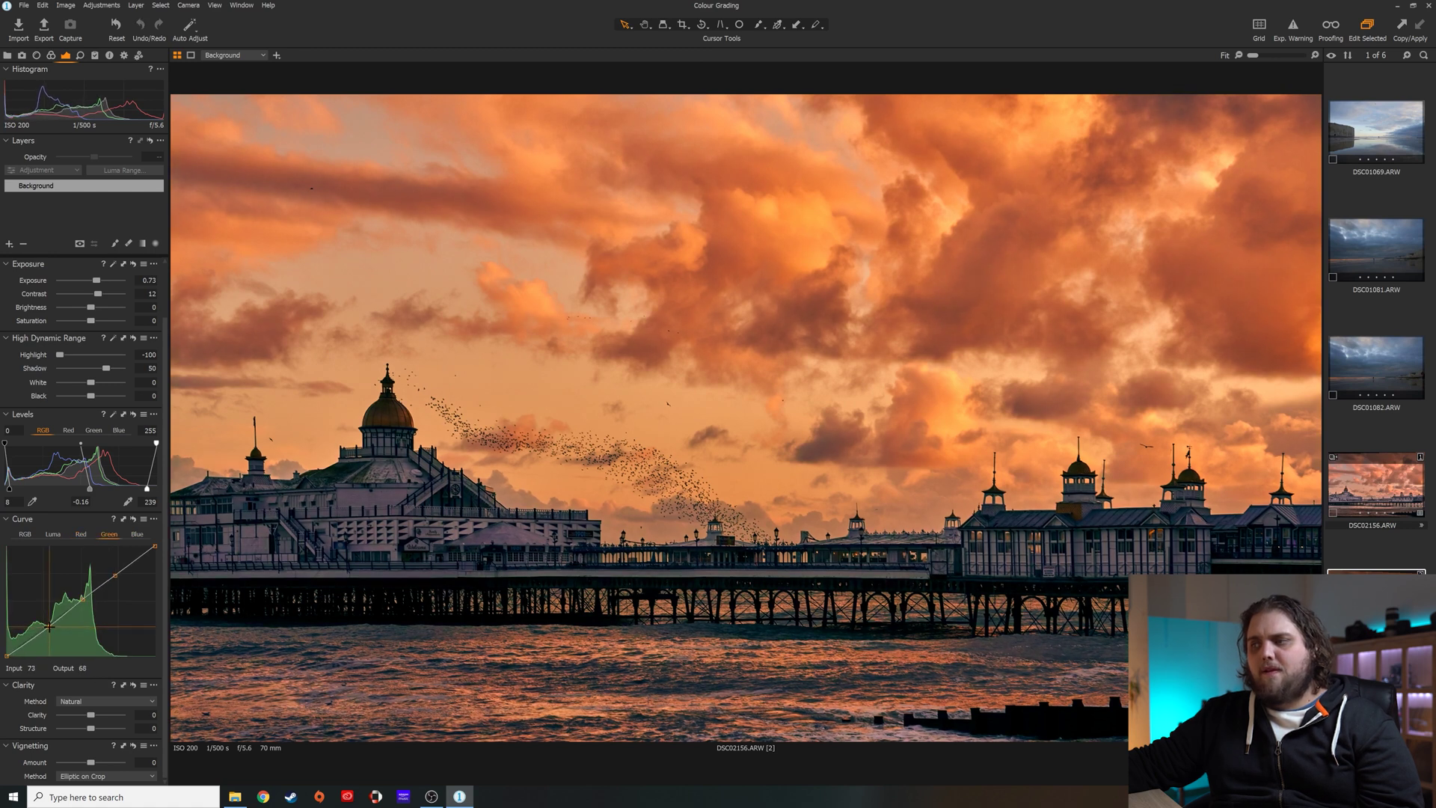
pyautogui.click(77, 536)
pyautogui.moveTo(46, 628); pyautogui.dragTo(49, 626)
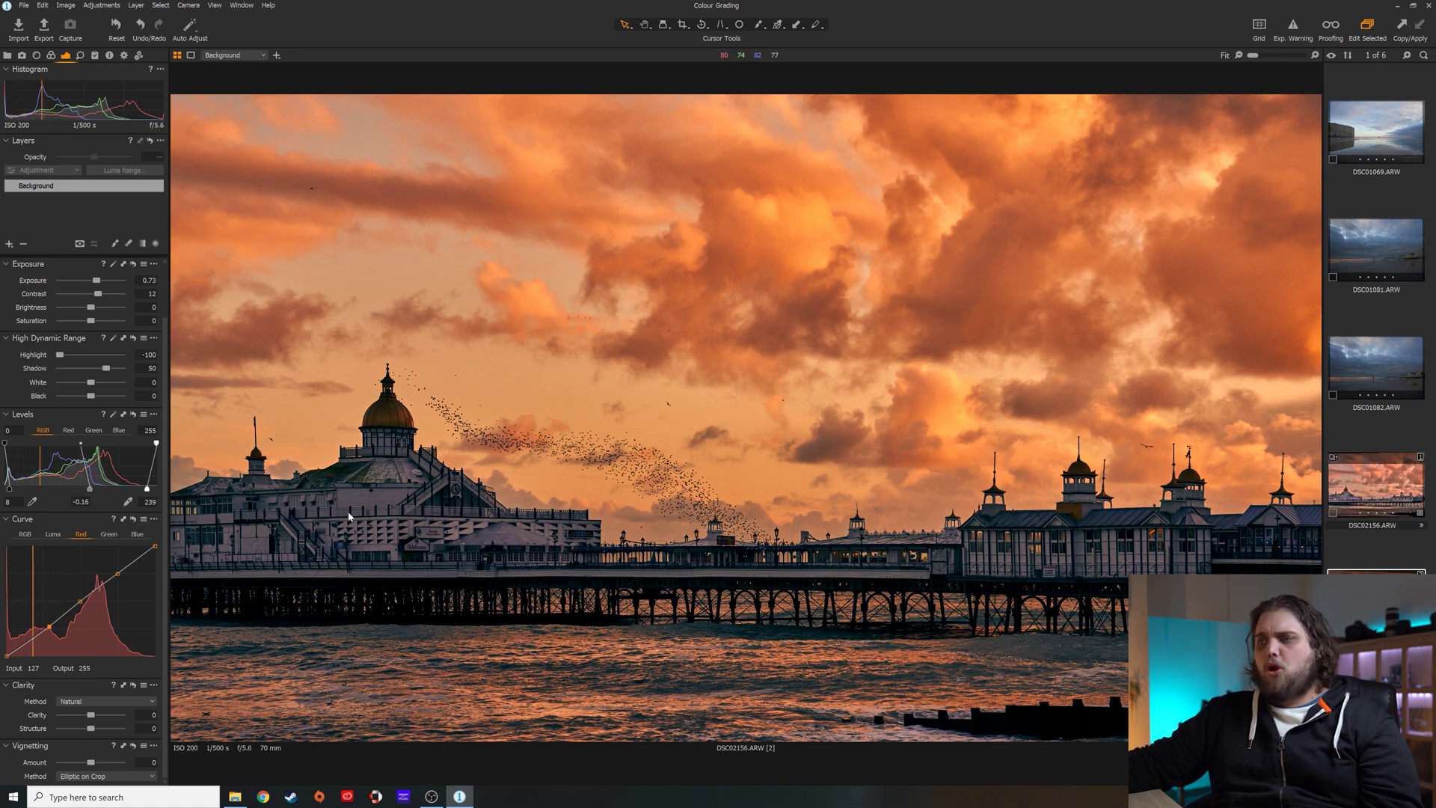
# Fine-tune the green curve's highlight point and lower the blue curve's highlight point slightly.
pyautogui.click(110, 534)
pyautogui.click(115, 575)
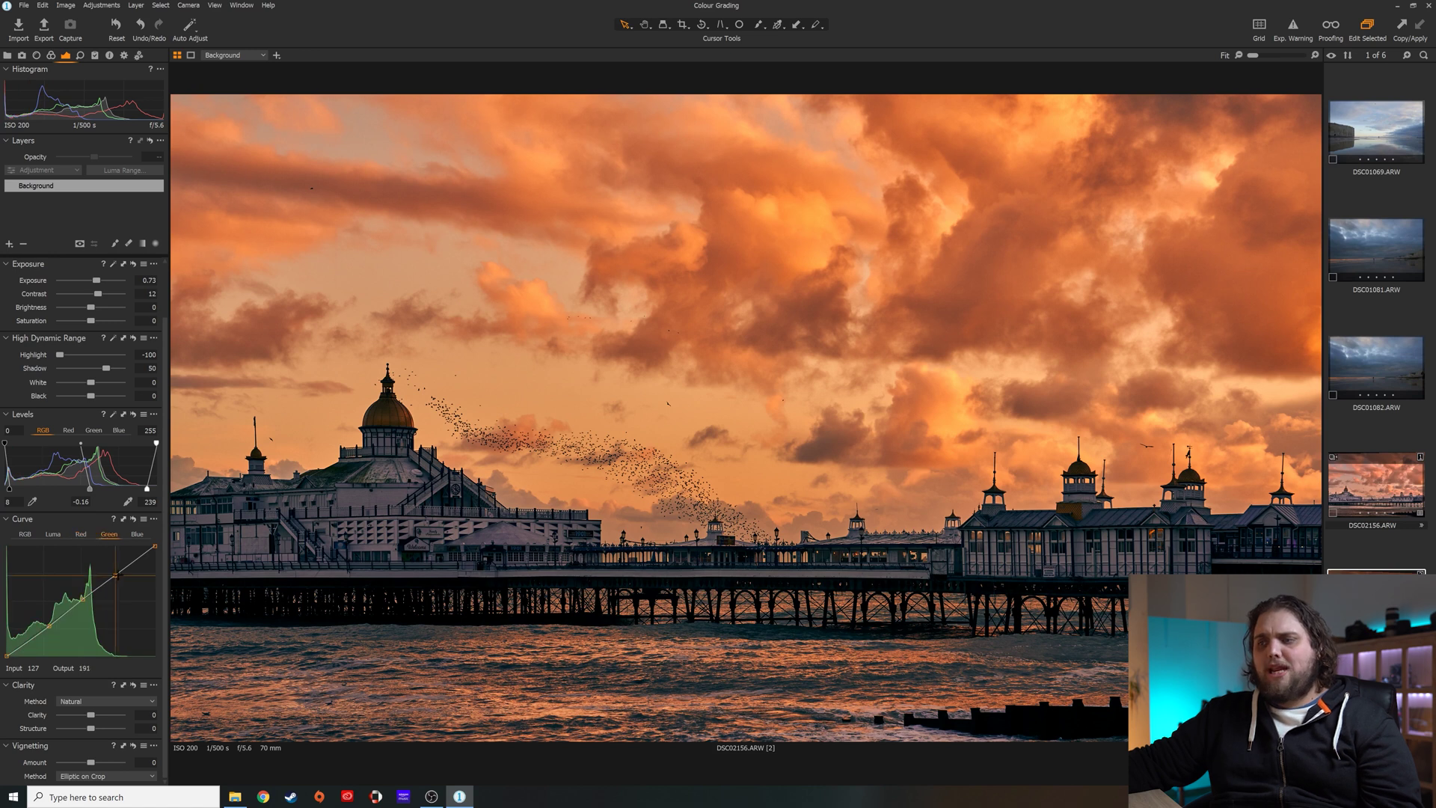
pyautogui.moveTo(116, 575); pyautogui.dragTo(118, 573)
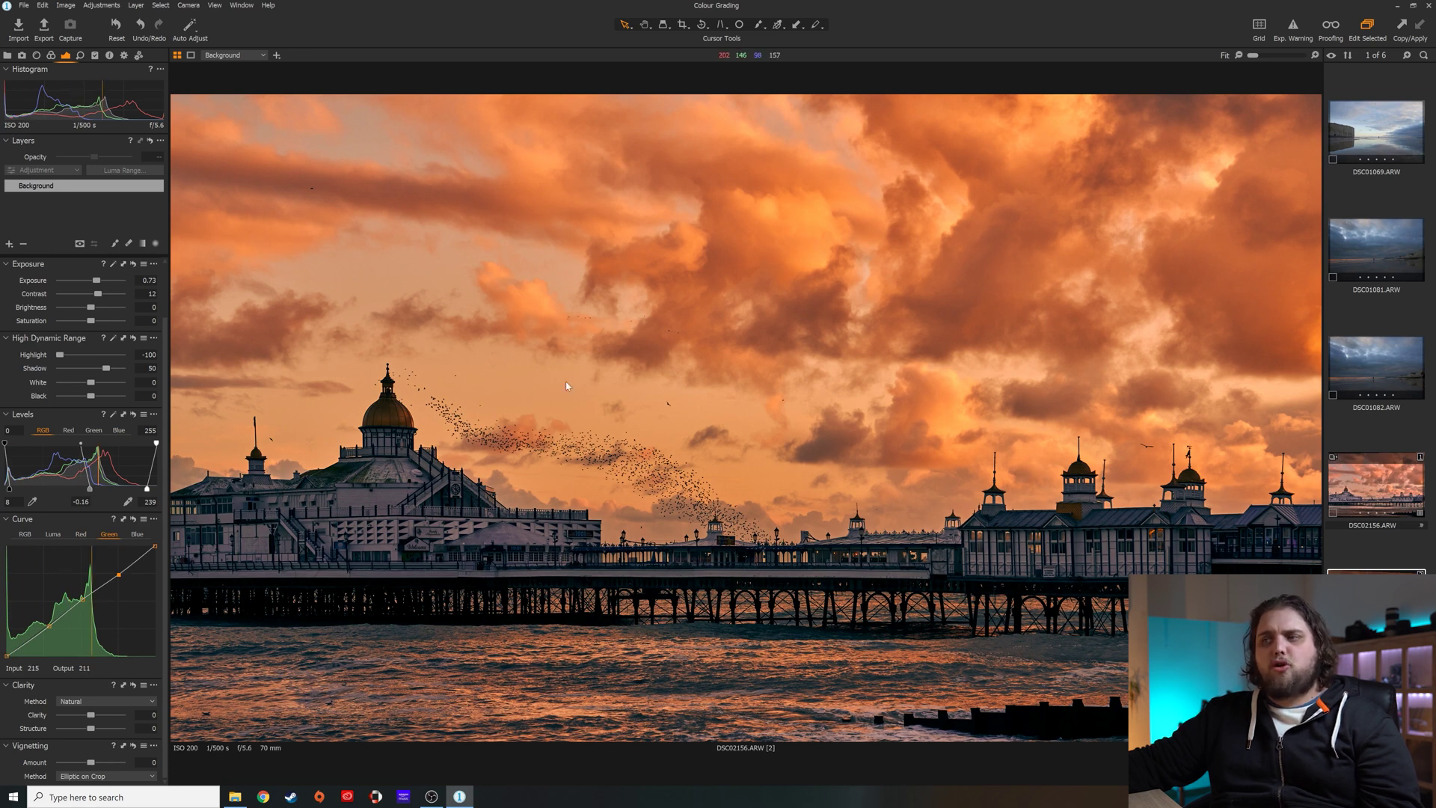
pyautogui.click(137, 534)
pyautogui.moveTo(116, 575)
pyautogui.mouseDown()
pyautogui.moveTo(128, 588)
pyautogui.moveTo(118, 576)
pyautogui.mouseUp()
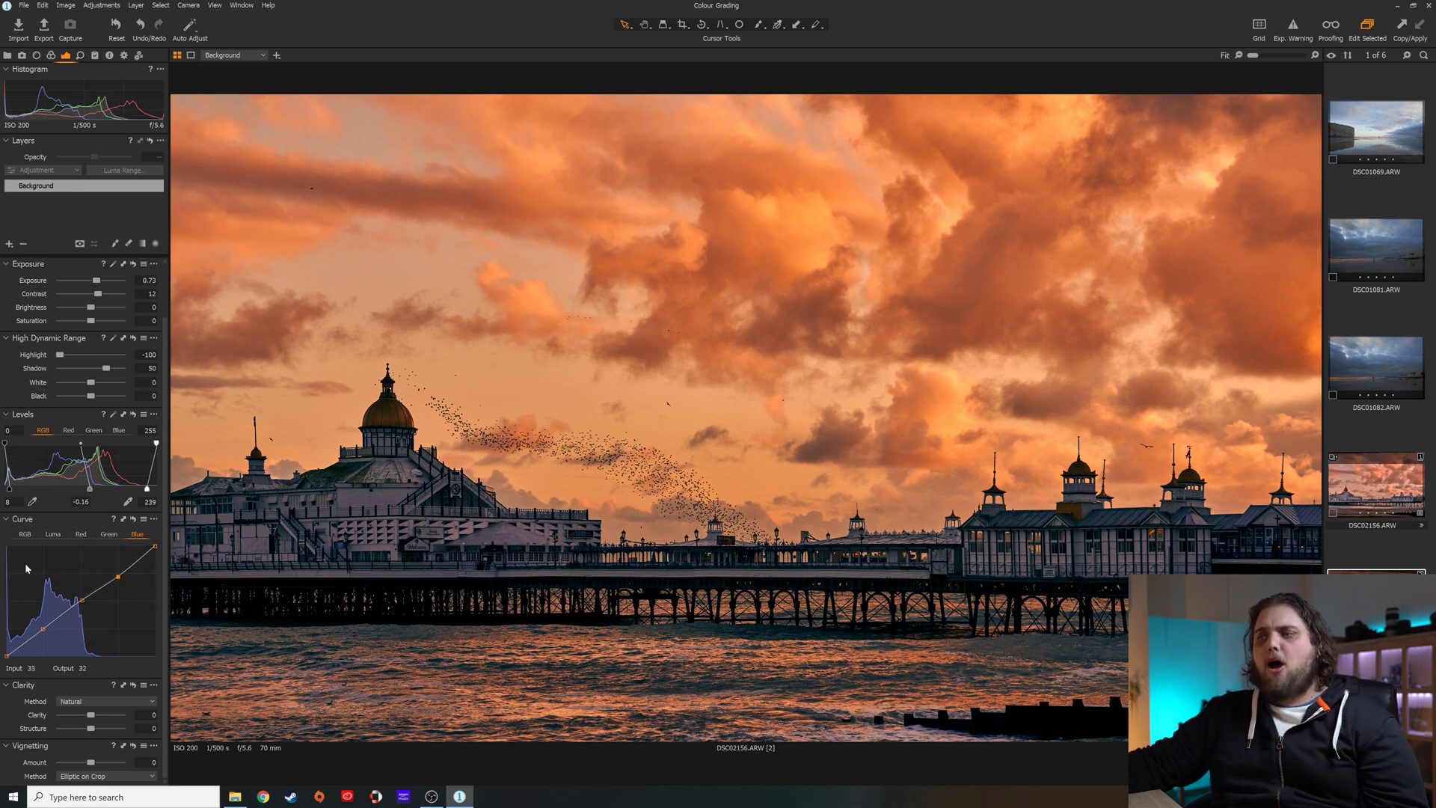
# Review the channel curves and compare the photo with and without the Curve adjustments, restoring them at the end.
pyautogui.click(79, 534)
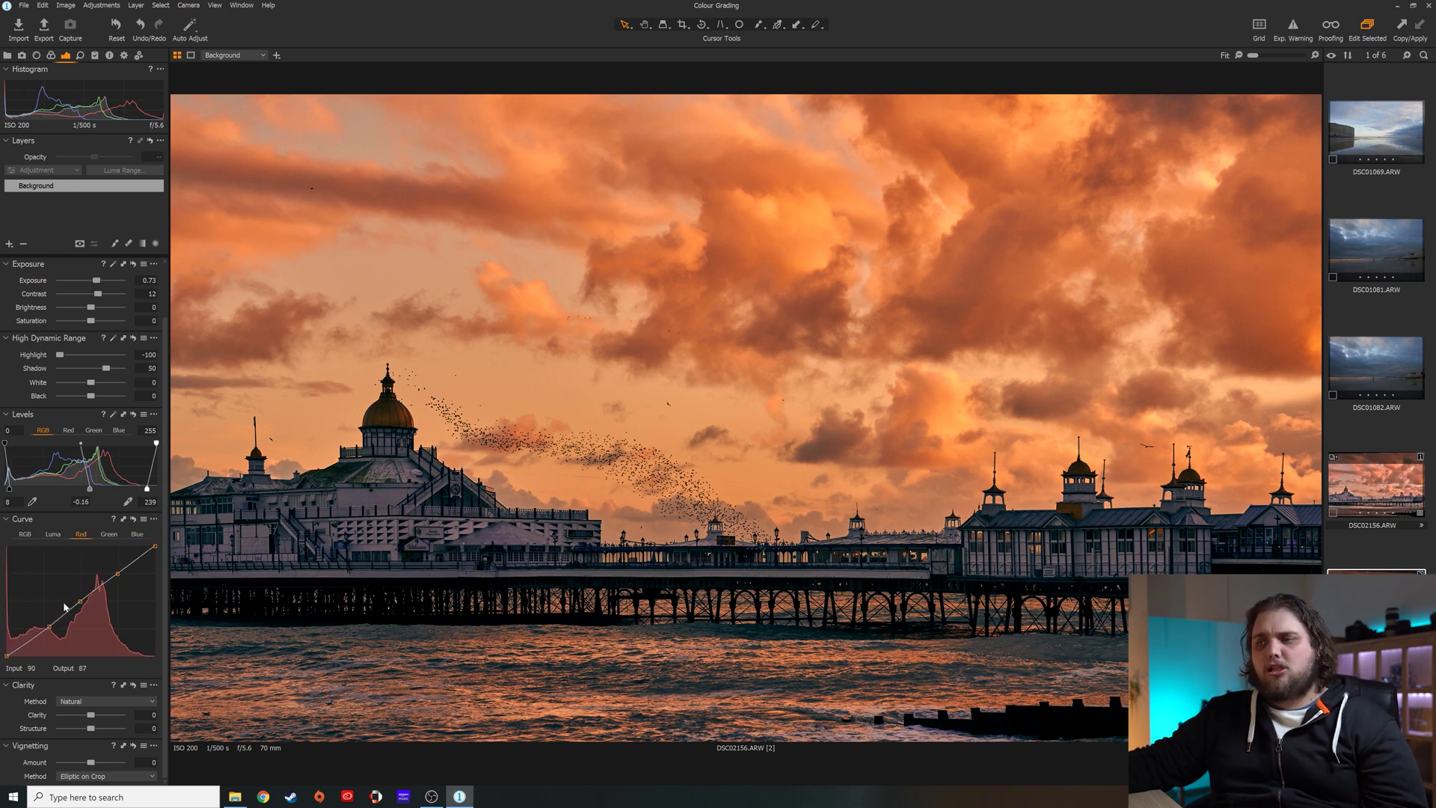
pyautogui.click(103, 537)
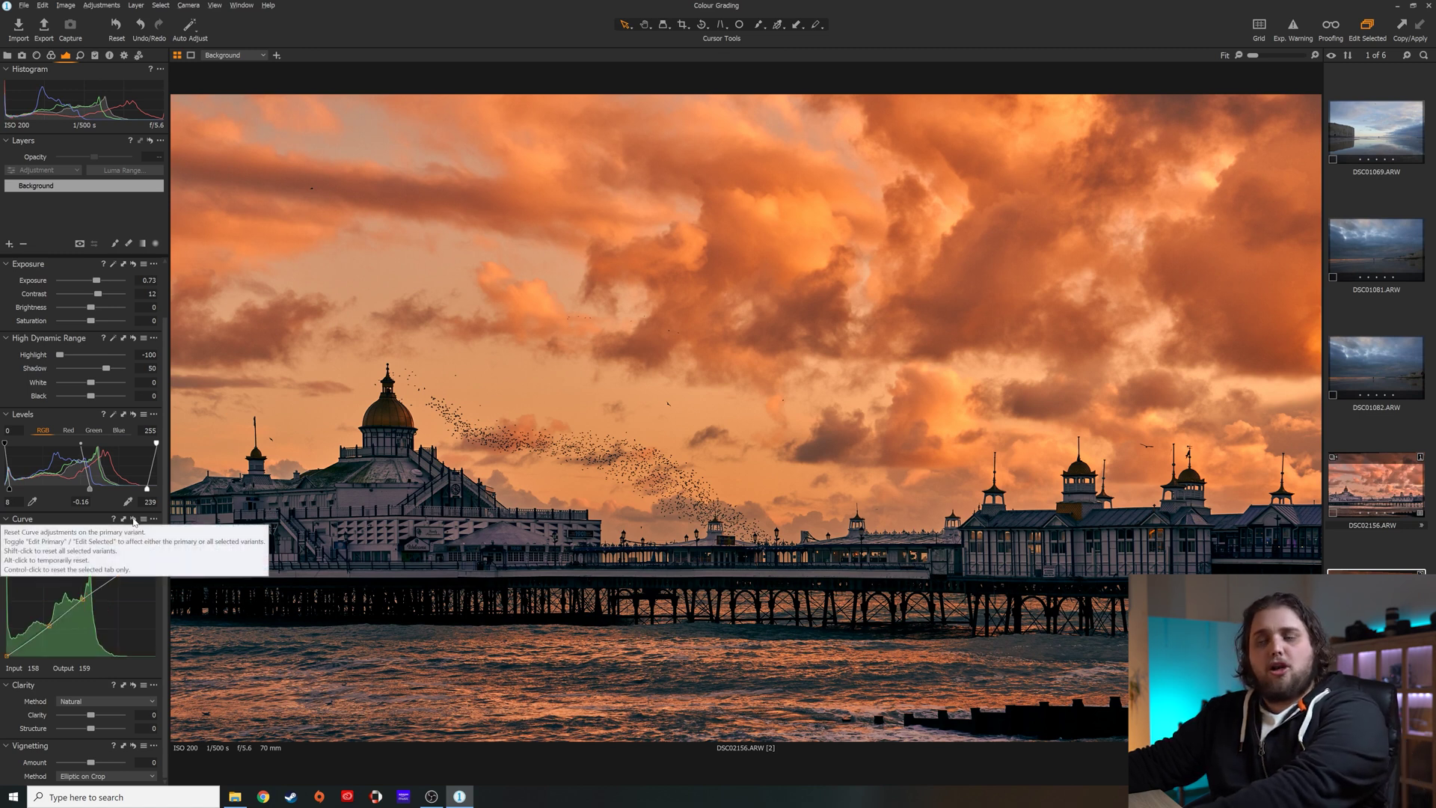
pyautogui.click(133, 519)
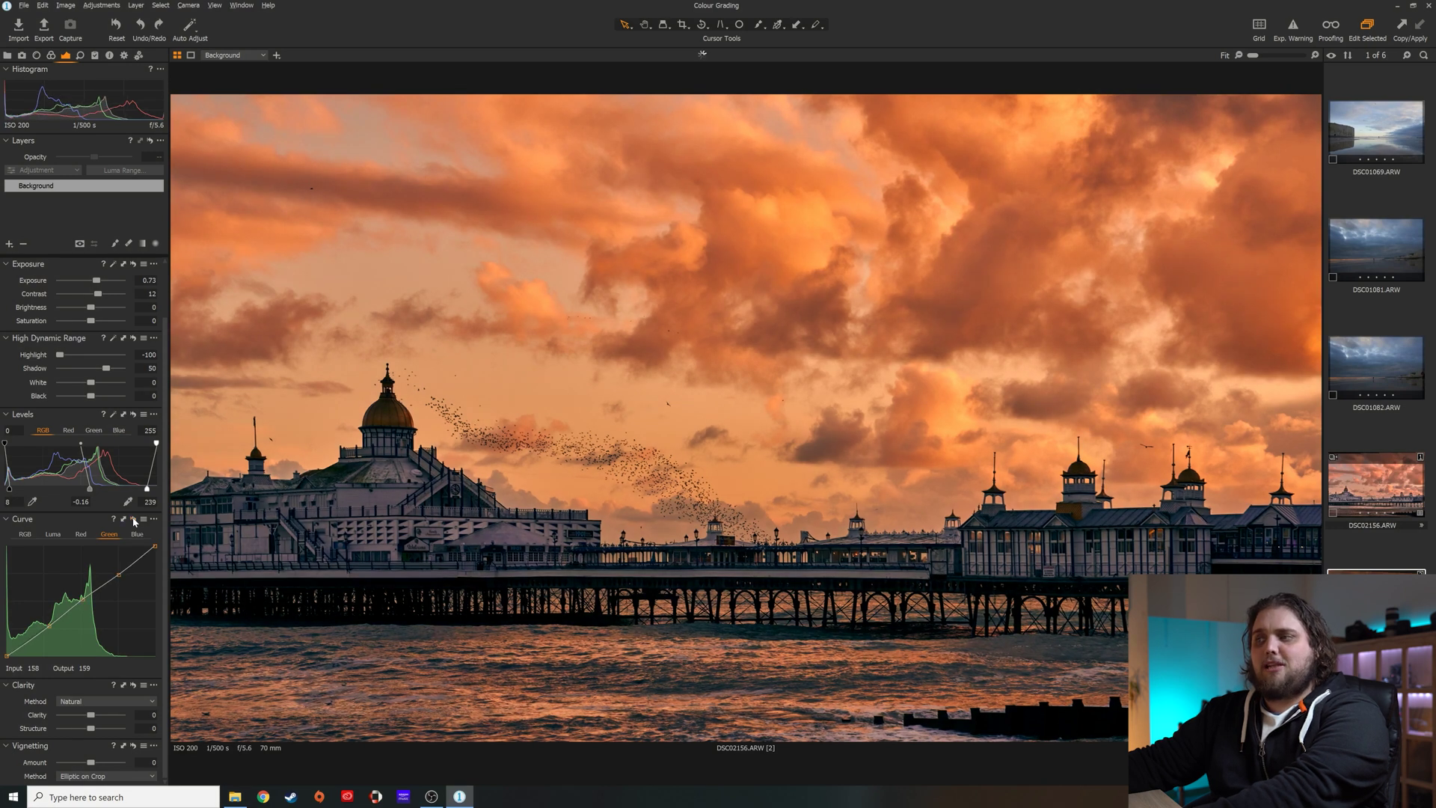
pyautogui.click(133, 518)
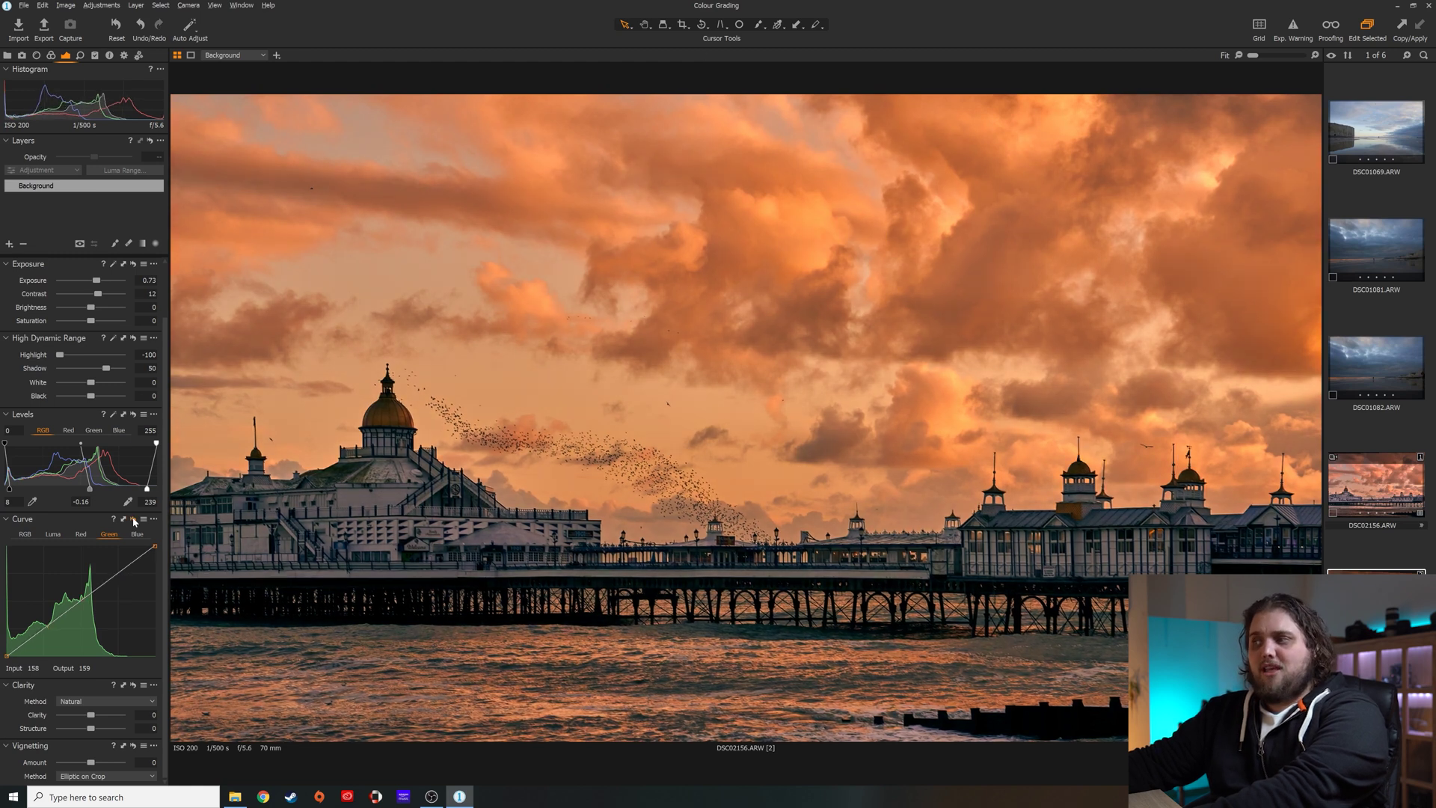
pyautogui.hotkey('ctrl', 'z')
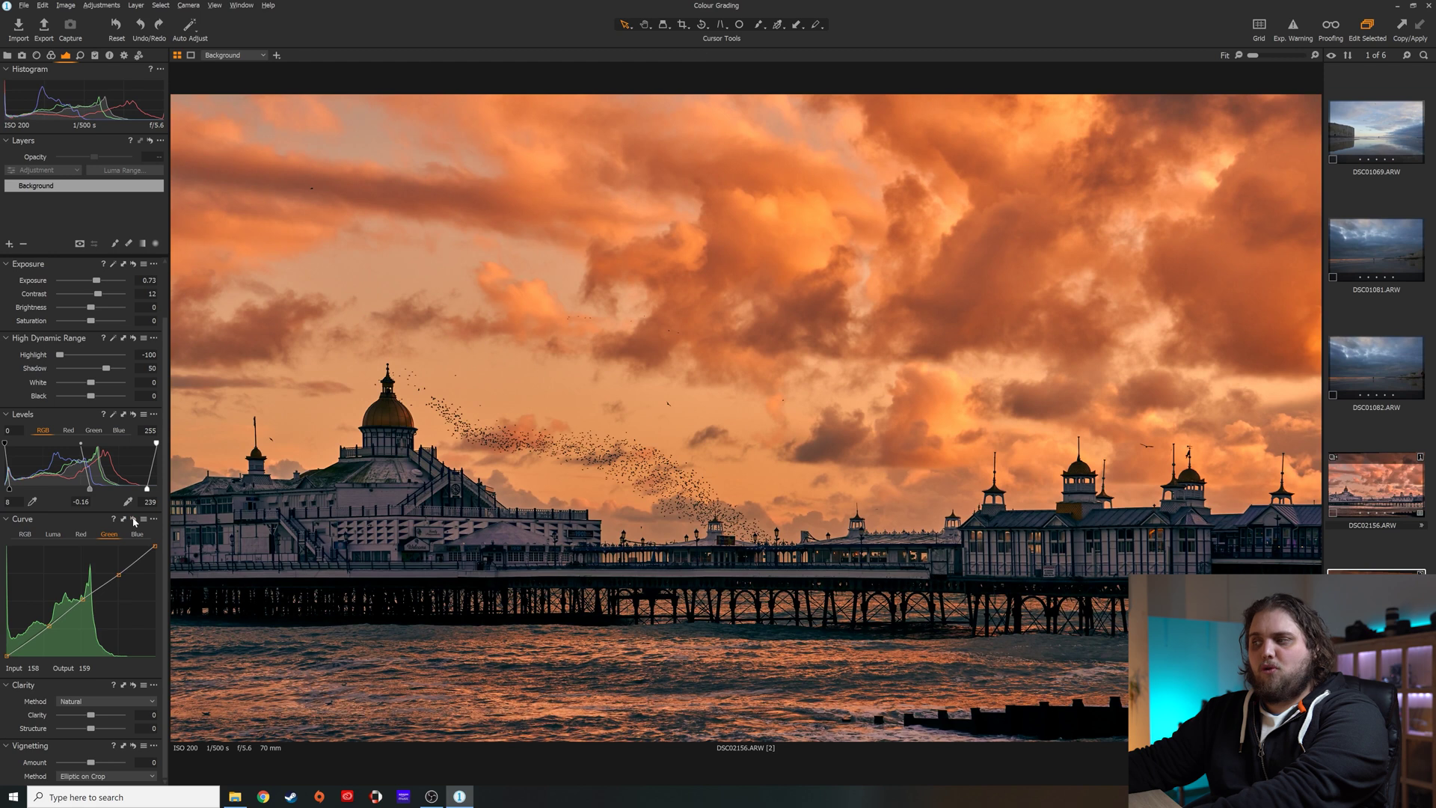
pyautogui.click(34, 535)
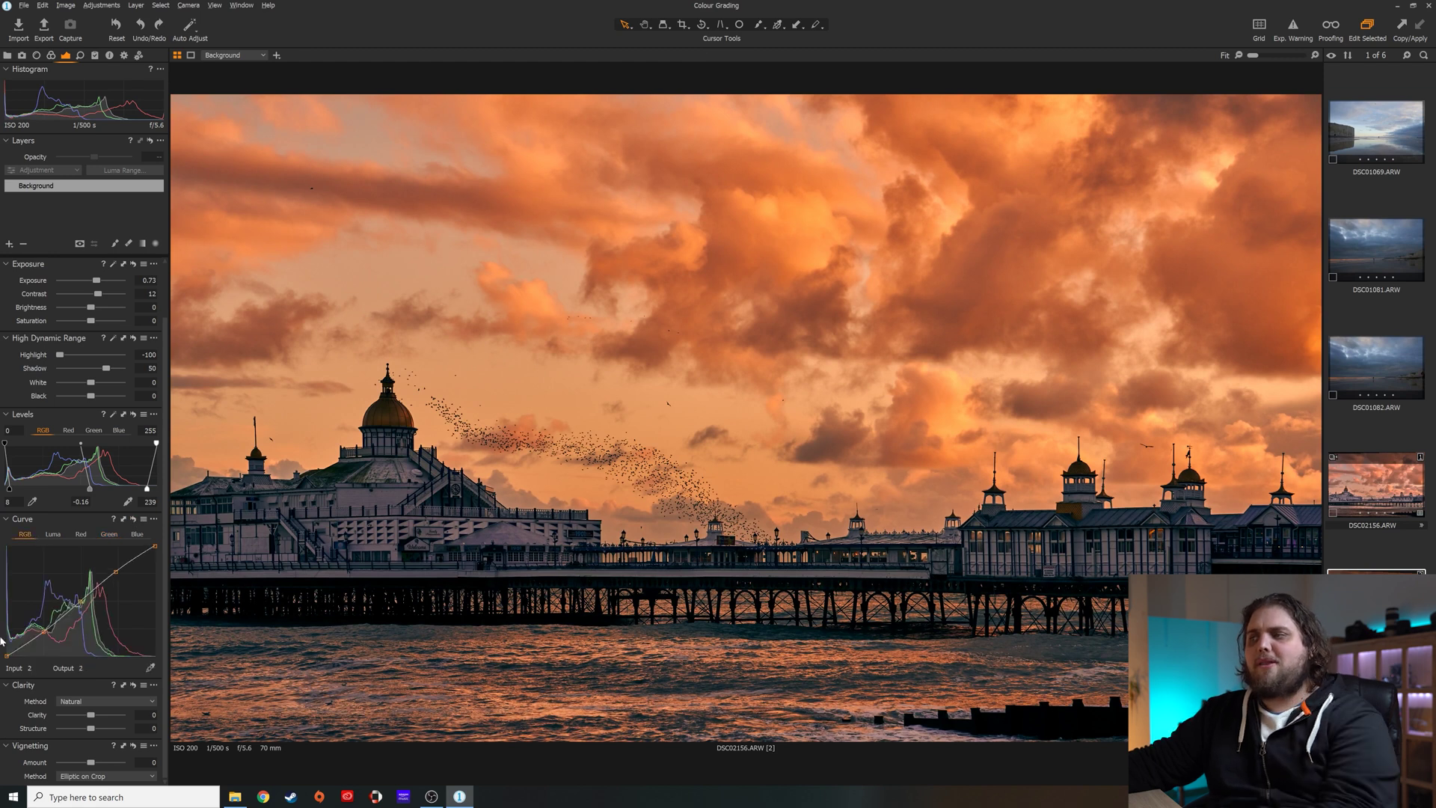
# Set the photo's Saturation to -8 and its Brightness to 12 in the Exposure tool.
pyautogui.scroll(1, 3, 730)
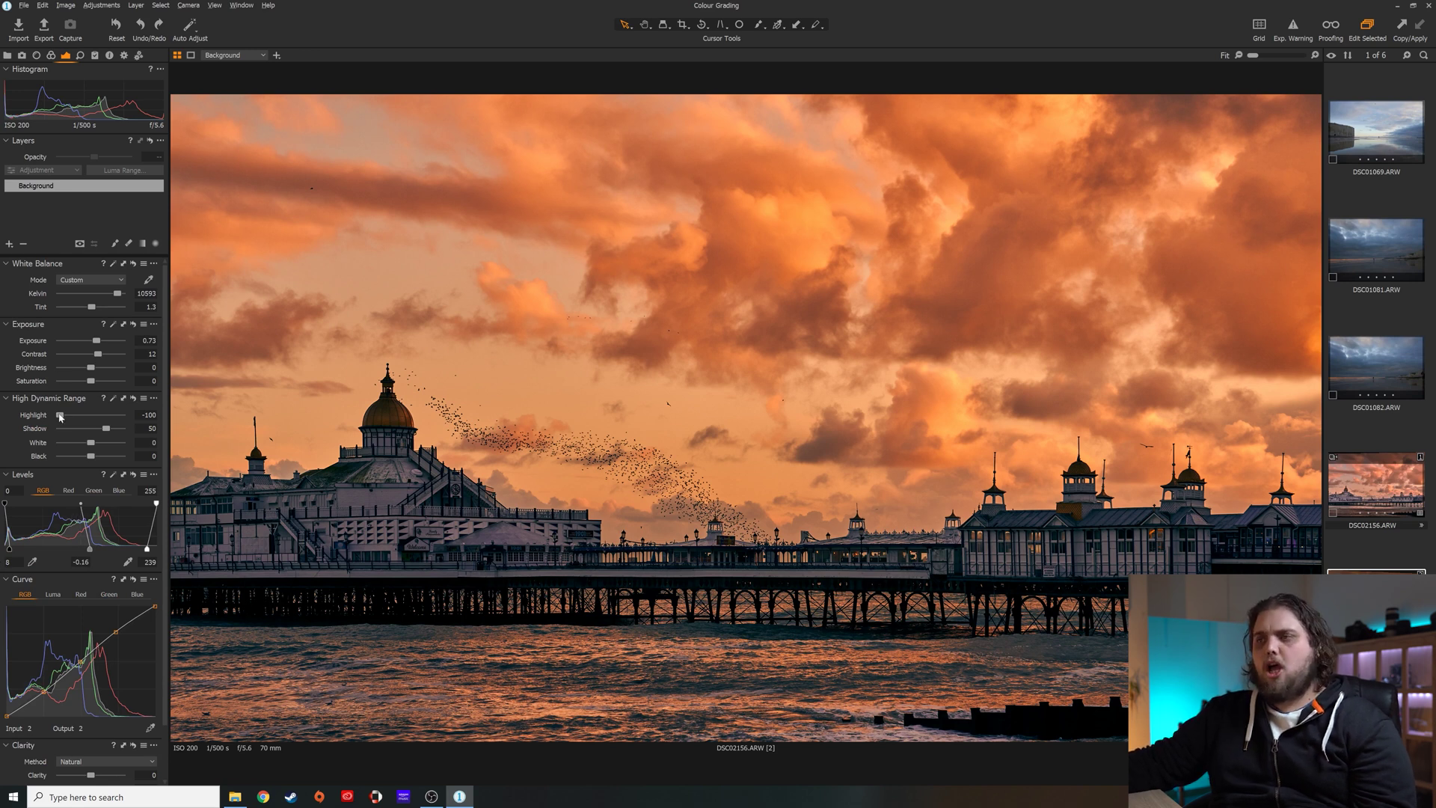
pyautogui.moveTo(92, 387); pyautogui.dragTo(89, 385)
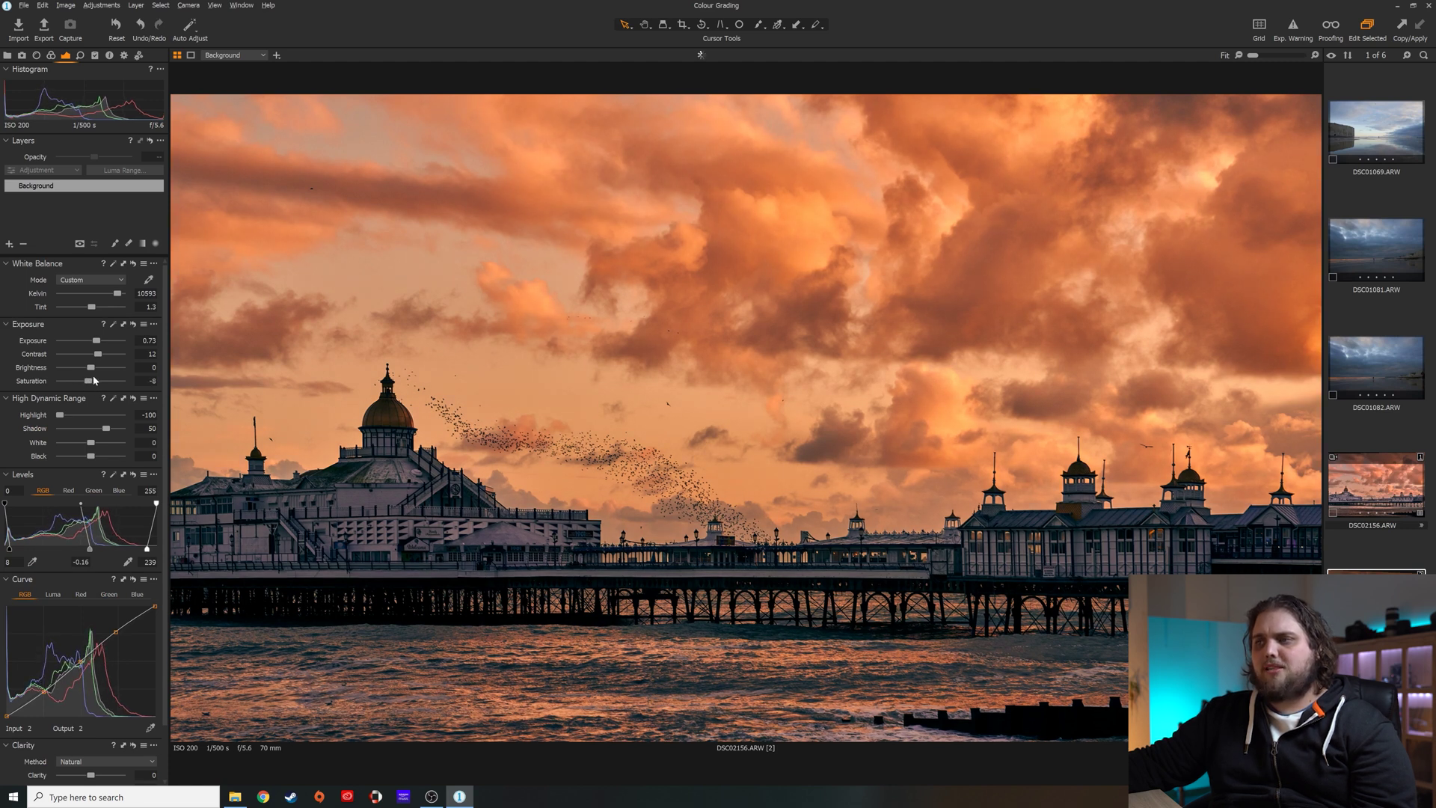
pyautogui.moveTo(92, 371); pyautogui.dragTo(98, 371)
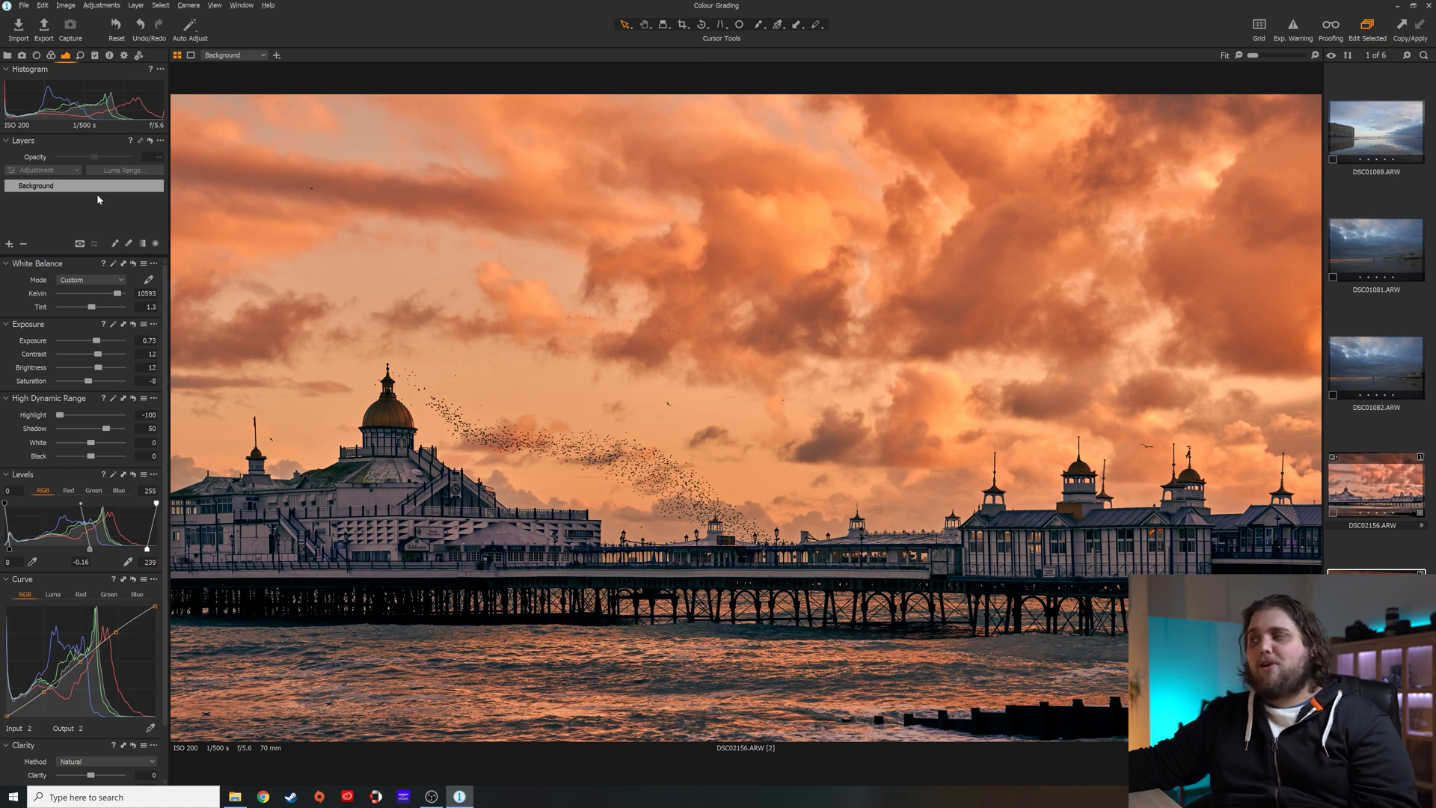
pyautogui.click(50, 56)
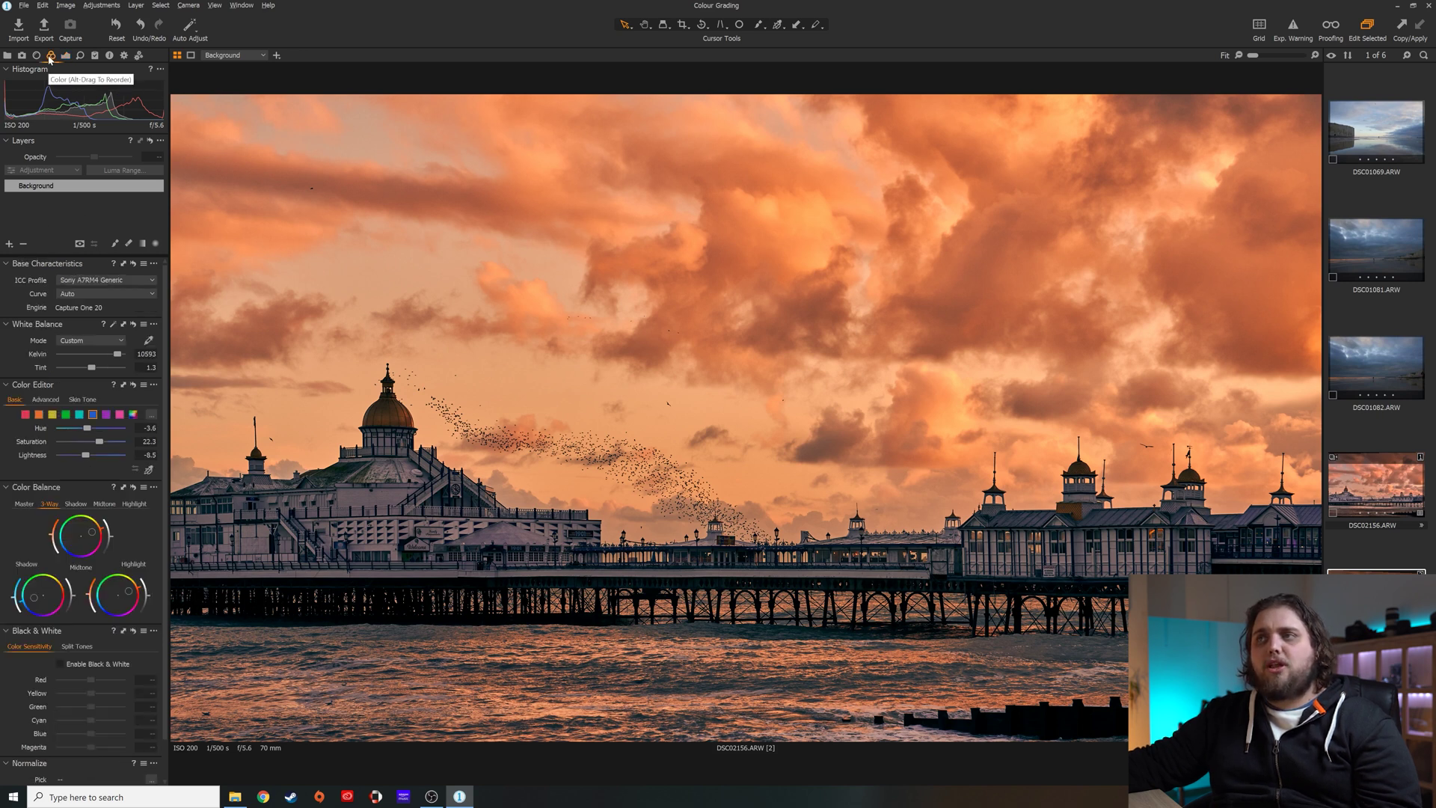
pyautogui.click(66, 56)
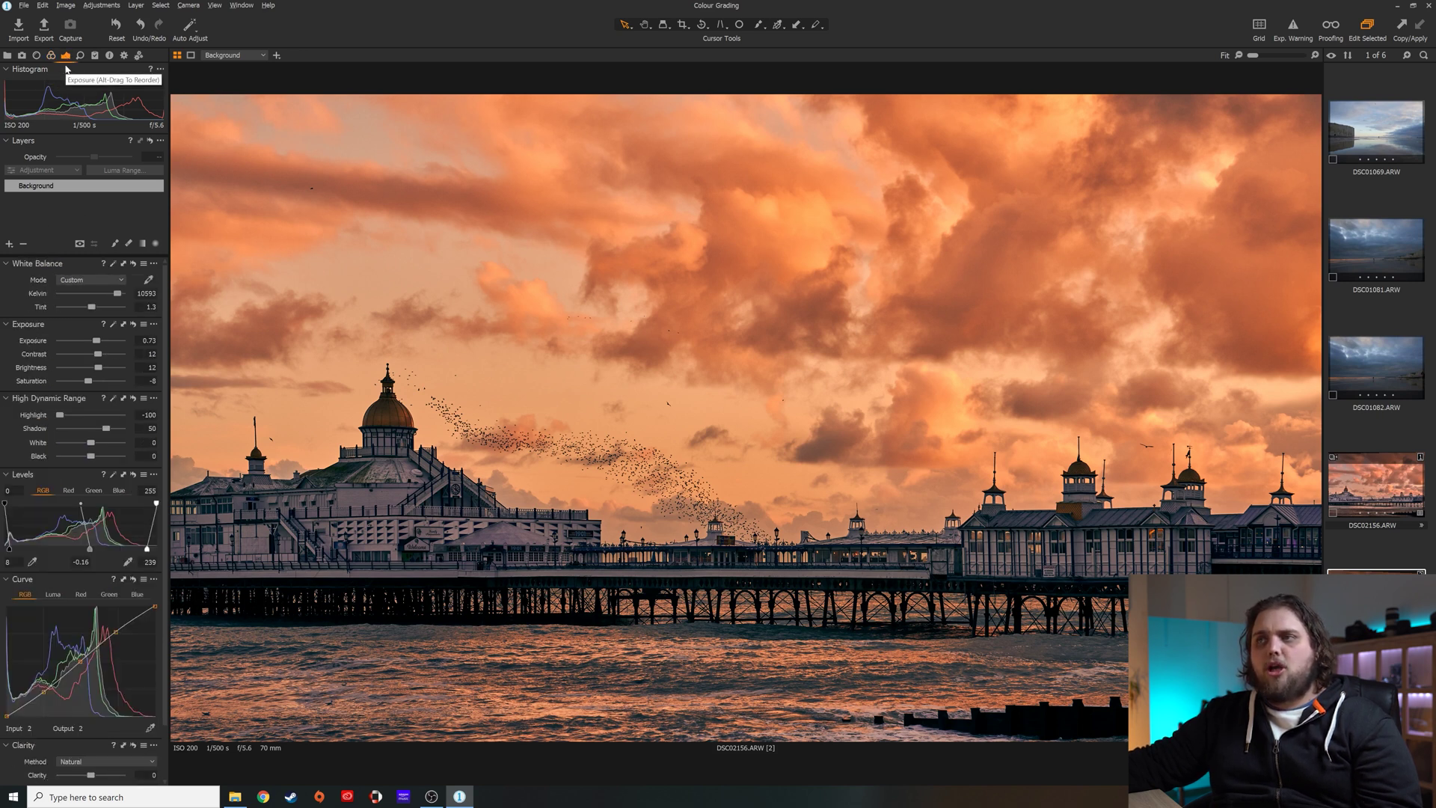
# Add a new adjustment layer and set its Exposure to 0.48 and its white balance to 11852 Kelvin.
pyautogui.click(9, 244)
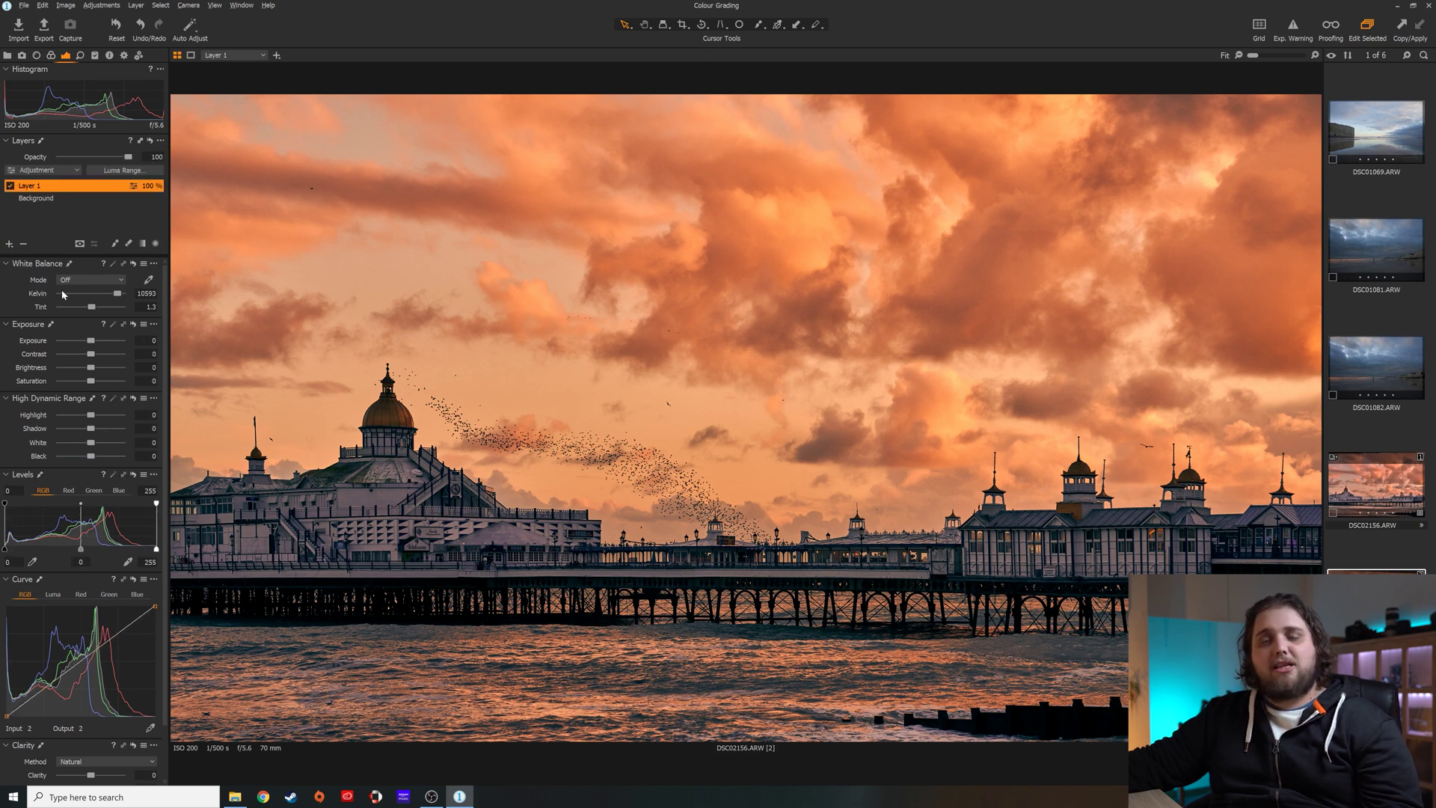
pyautogui.moveTo(91, 340); pyautogui.dragTo(95, 342)
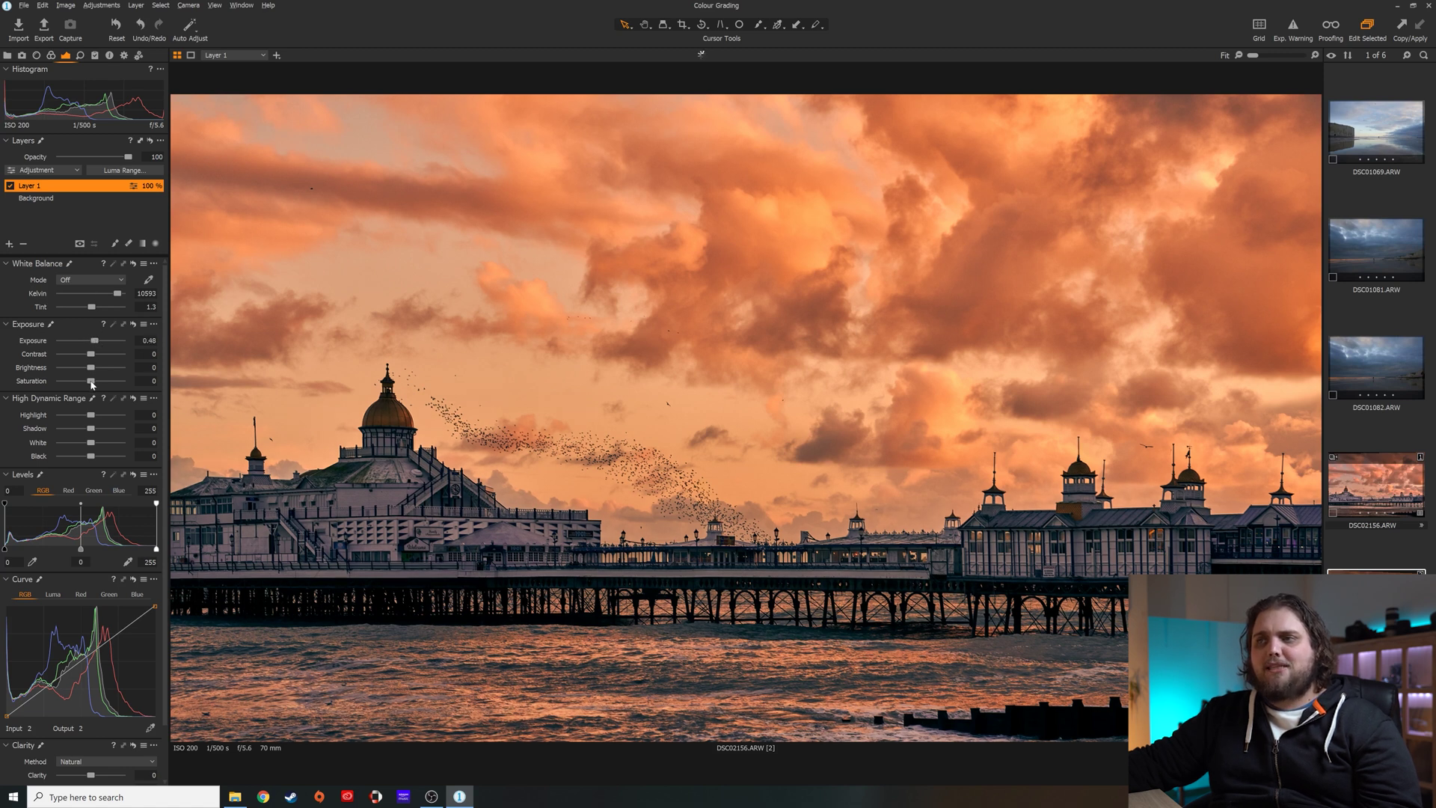
pyautogui.moveTo(116, 293); pyautogui.dragTo(121, 296)
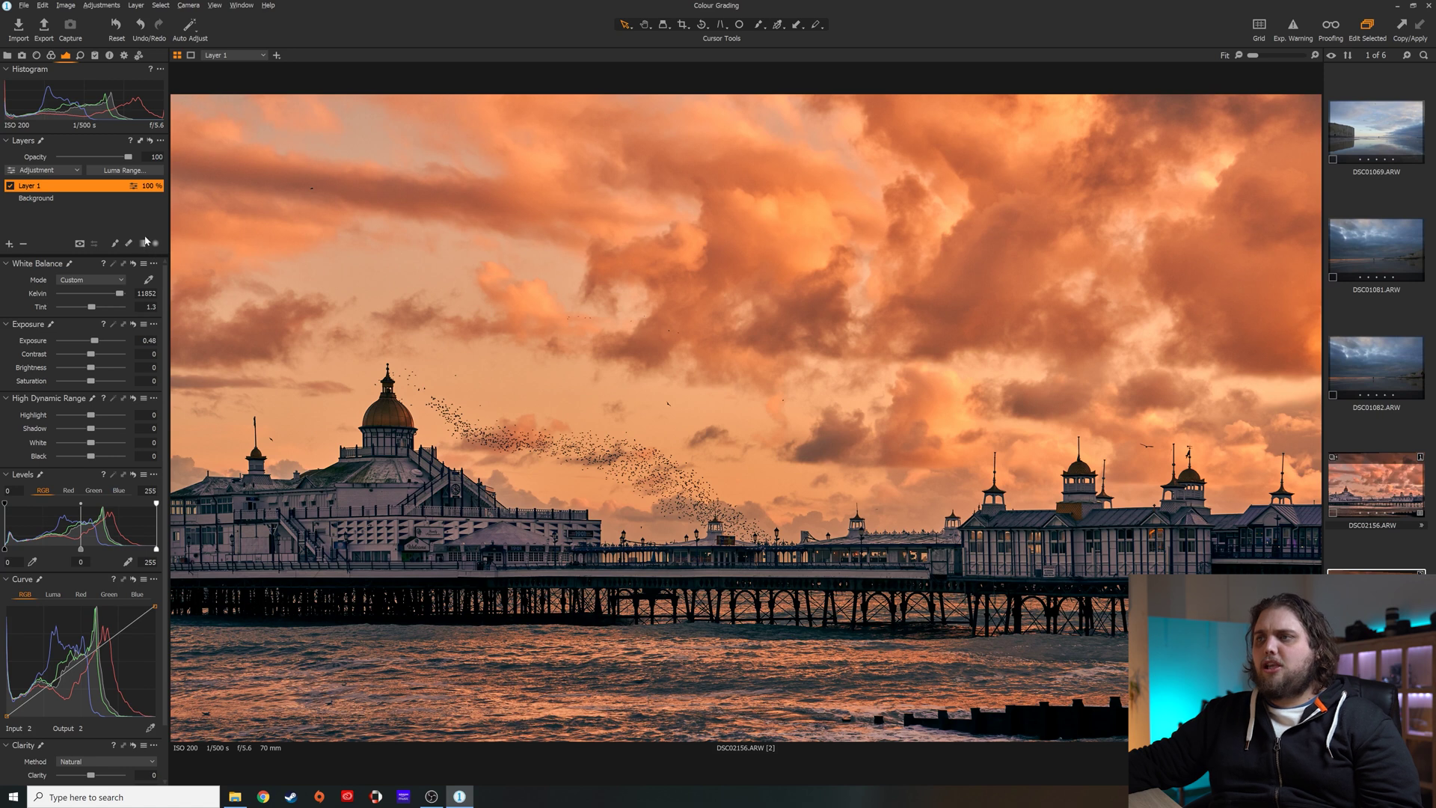
# Draw a wide diagonal linear gradient mask on Layer 1, running from the photo's upper-right sky down to its lower-left corner.
pyautogui.click(144, 245)
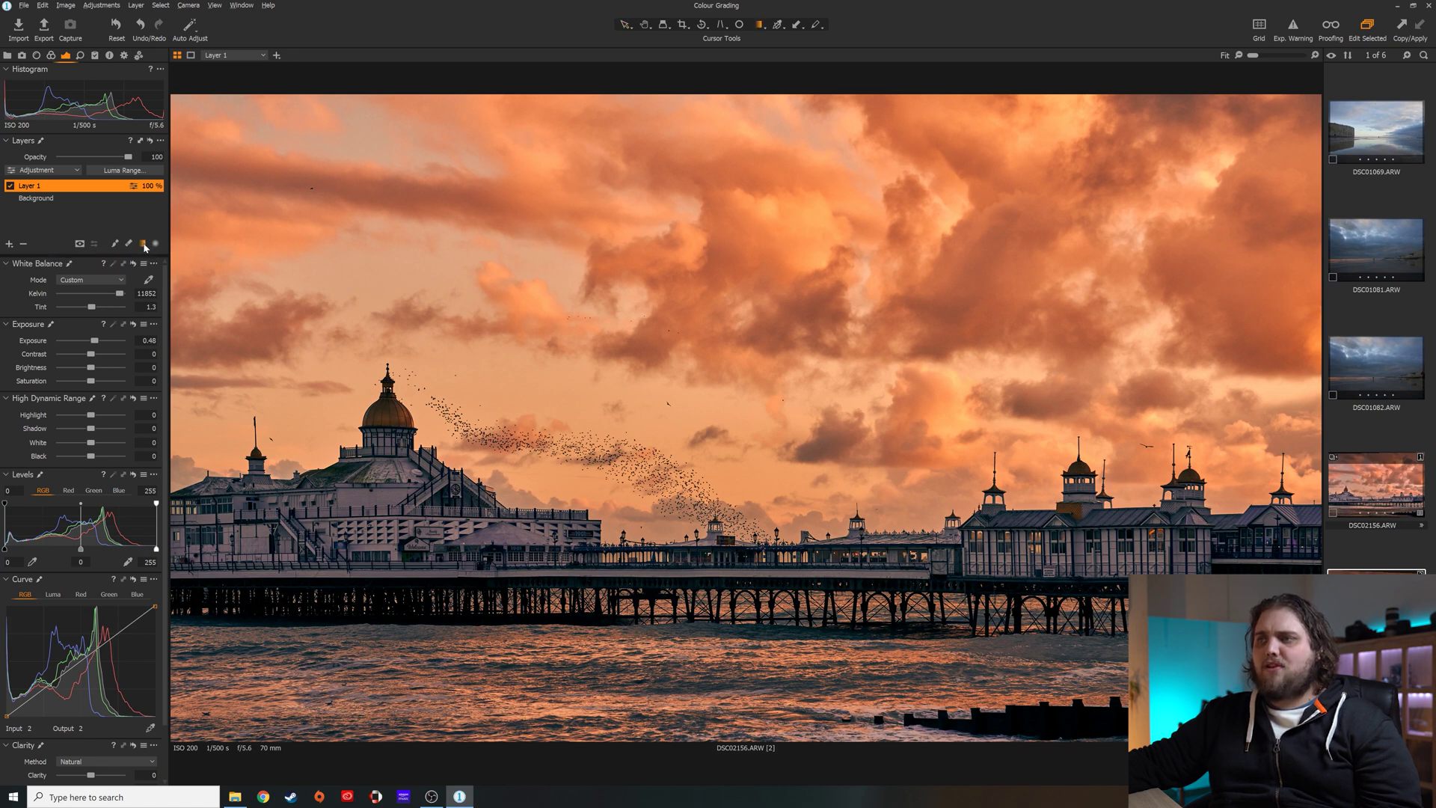
pyautogui.moveTo(1209, 207); pyautogui.dragTo(297, 802)
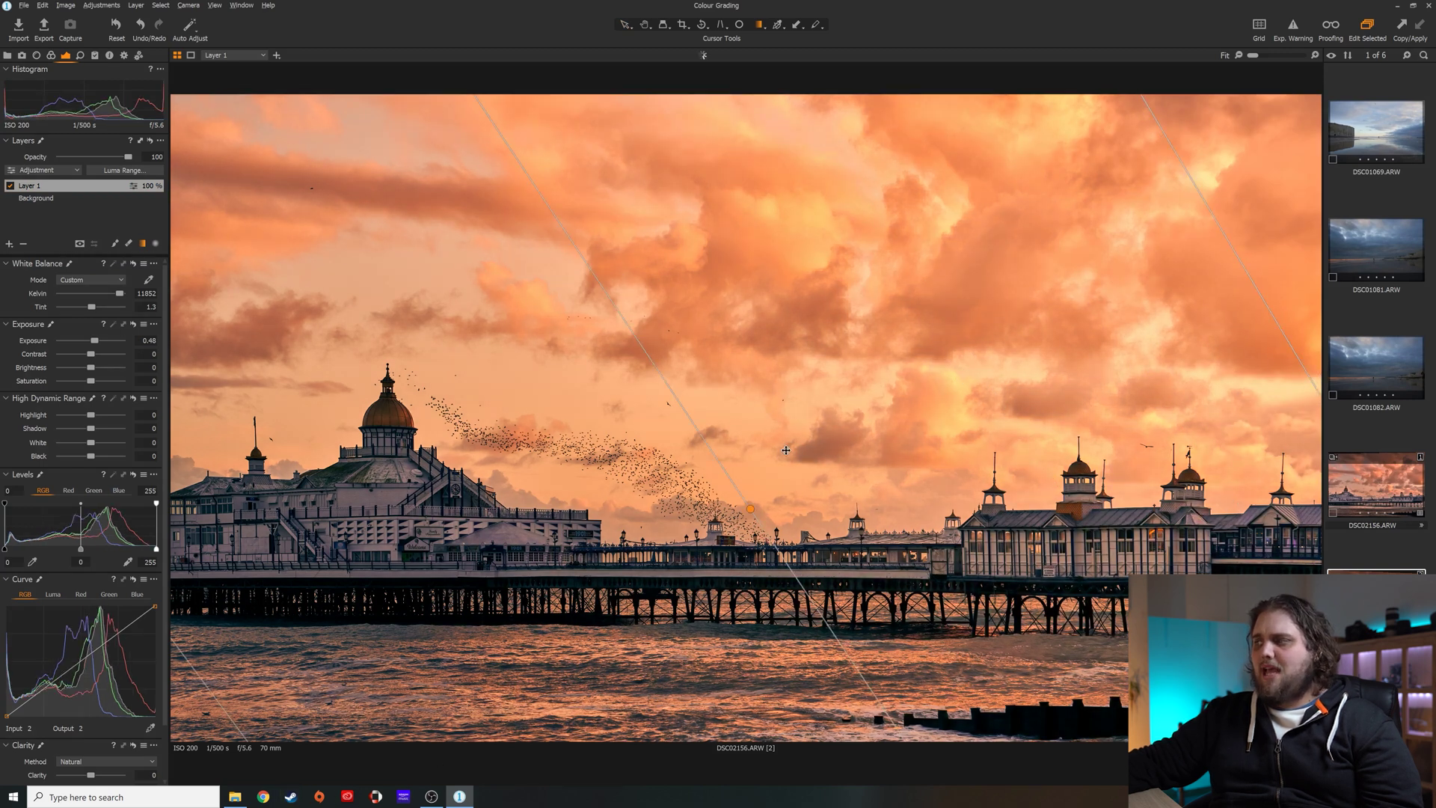